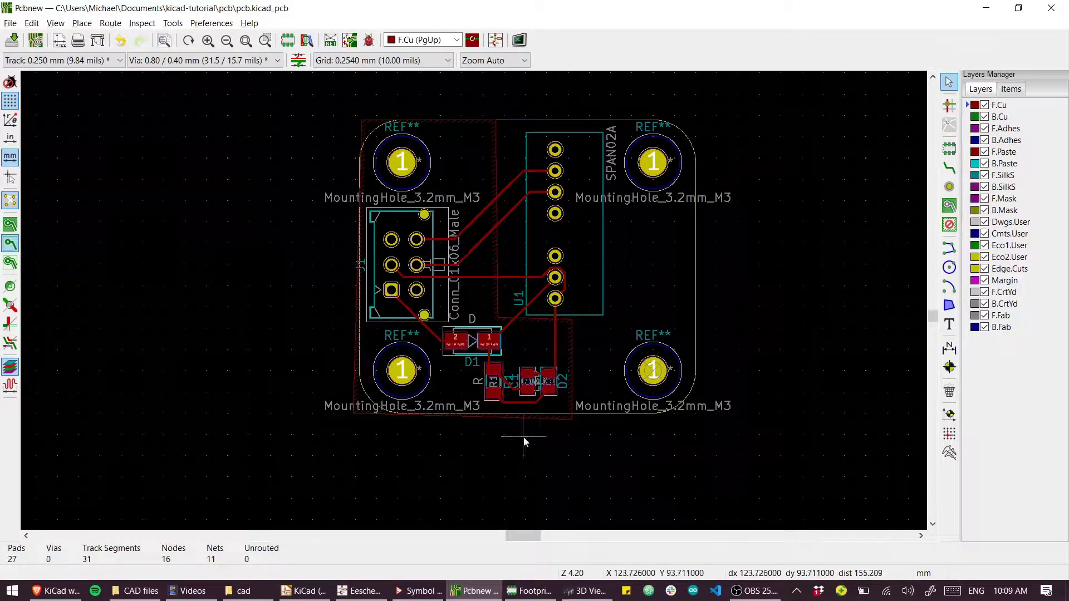
Step: Orbit the board in the 3D Viewer to look at it from above
click(586, 591)
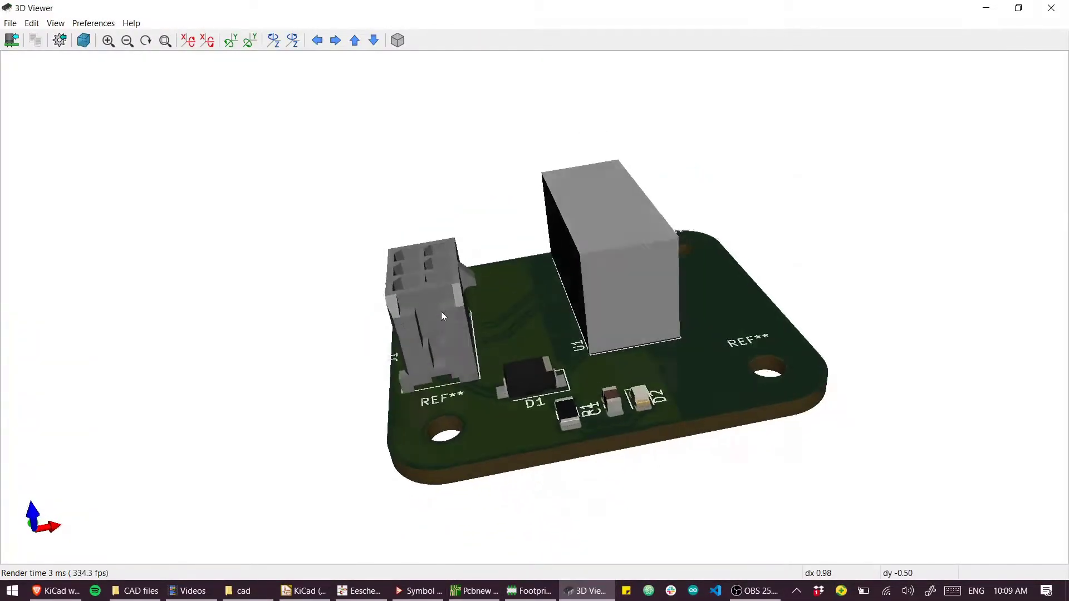
drag(443, 317, 579, 474)
drag(837, 460, 874, 413)
Step: Hide the REF** labels on the top-left and top-right mounting holes
key(alt+Tab)
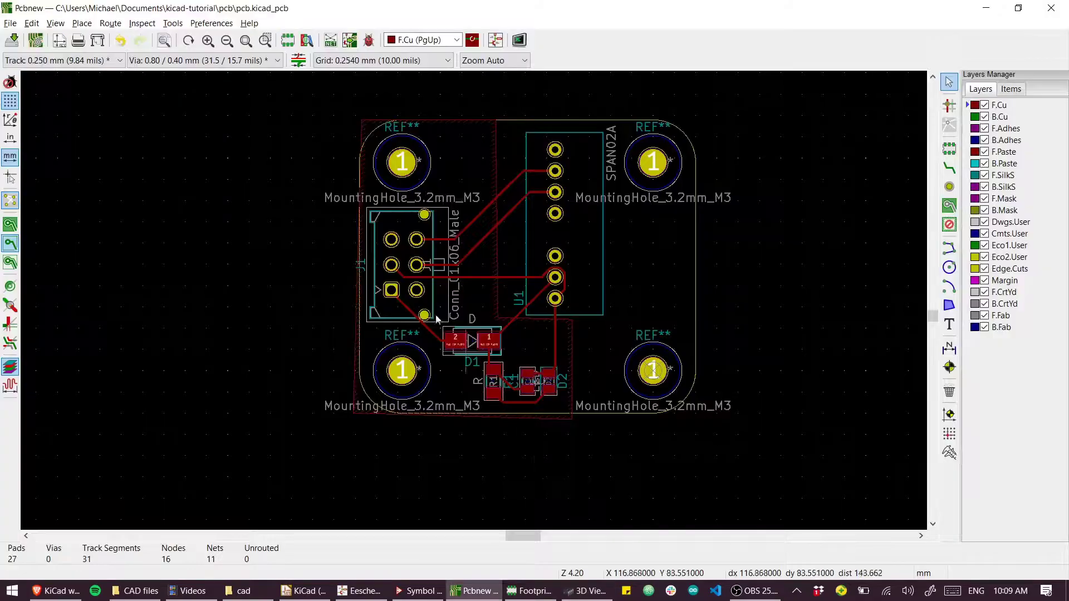
double_click(395, 133)
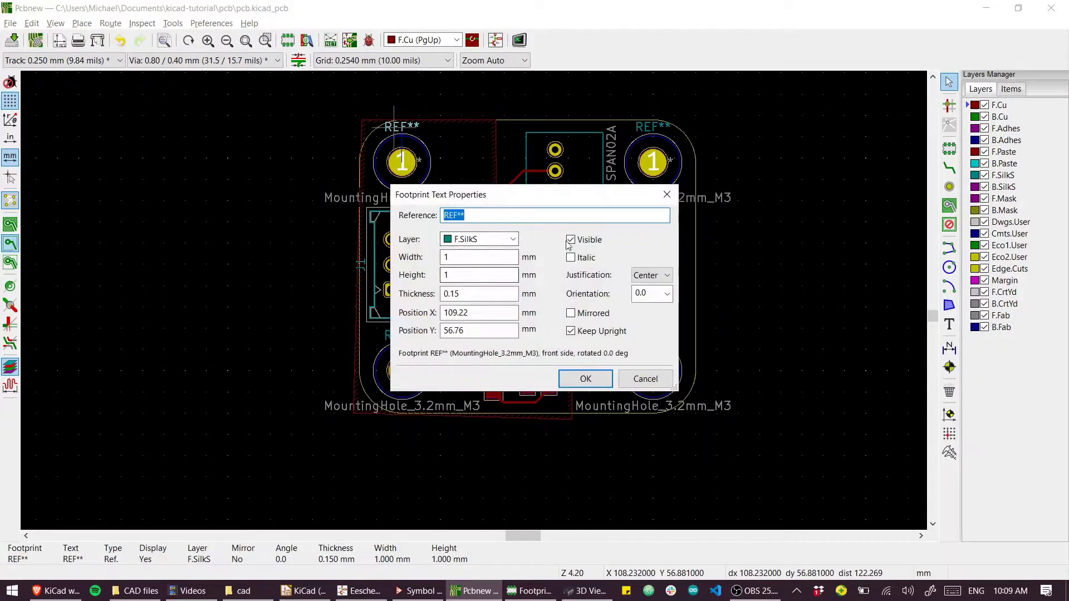
click(570, 240)
click(585, 379)
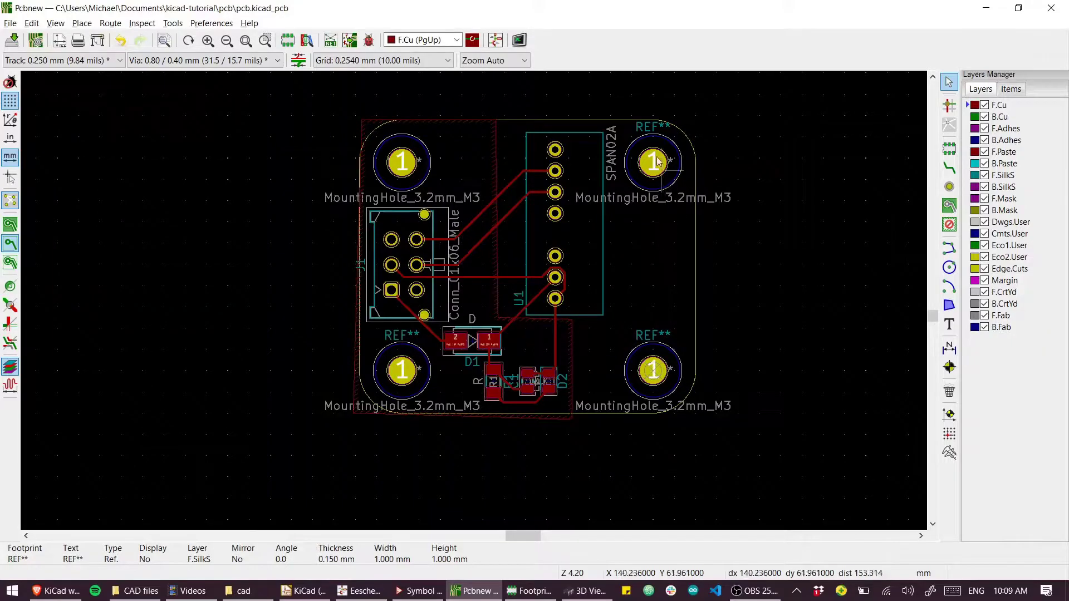
double_click(647, 127)
click(570, 240)
click(585, 379)
Step: Hide the REF** labels on the bottom-right and bottom-left mounting holes
double_click(647, 336)
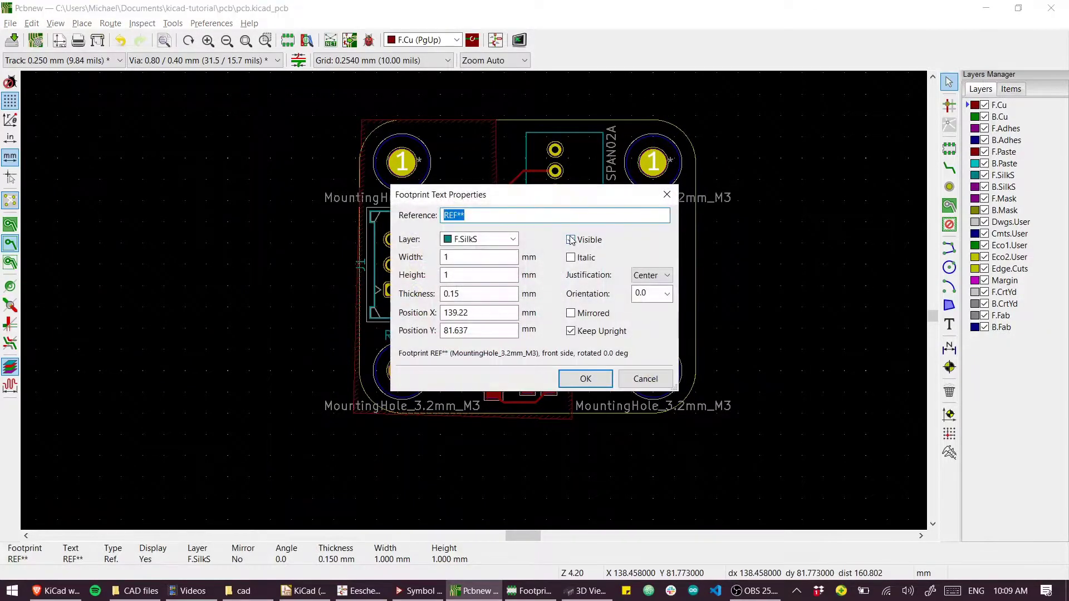
click(571, 240)
click(585, 379)
double_click(396, 336)
click(570, 240)
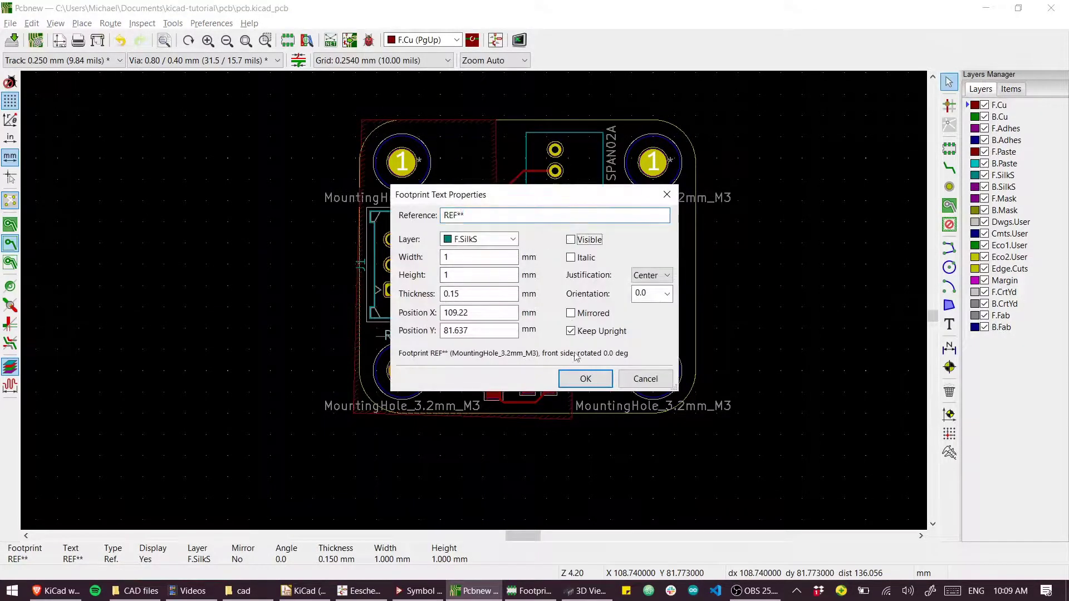
click(585, 379)
Step: Check the board without the labels in the 3D Viewer from an oblique angle
key(alt+3)
mouse_move(603, 411)
mouse_down()
mouse_move(769, 410)
mouse_move(720, 375)
mouse_move(603, 411)
mouse_up()
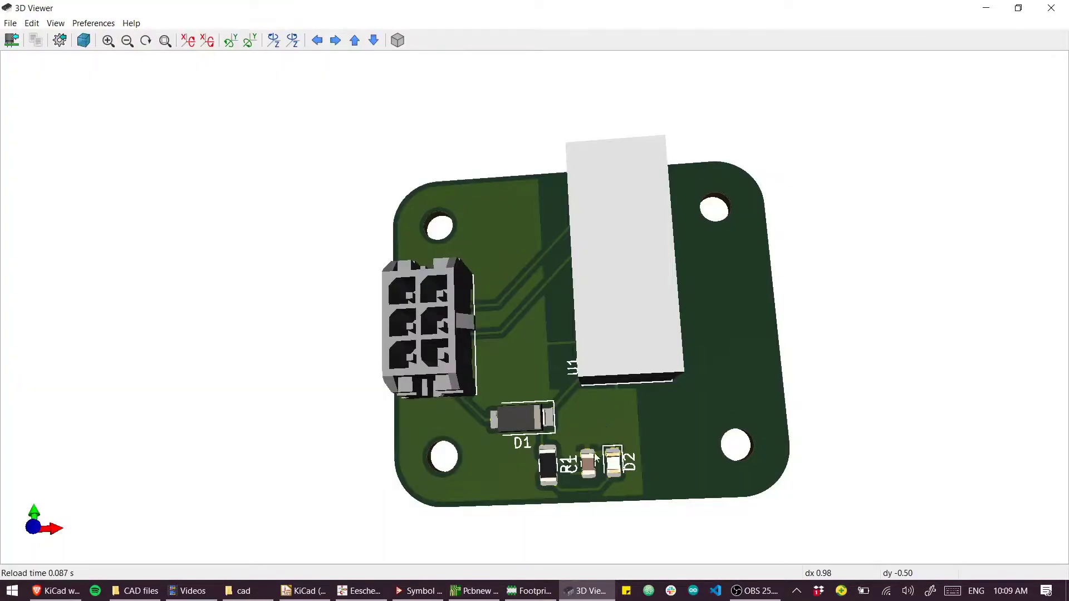
drag(596, 458, 442, 372)
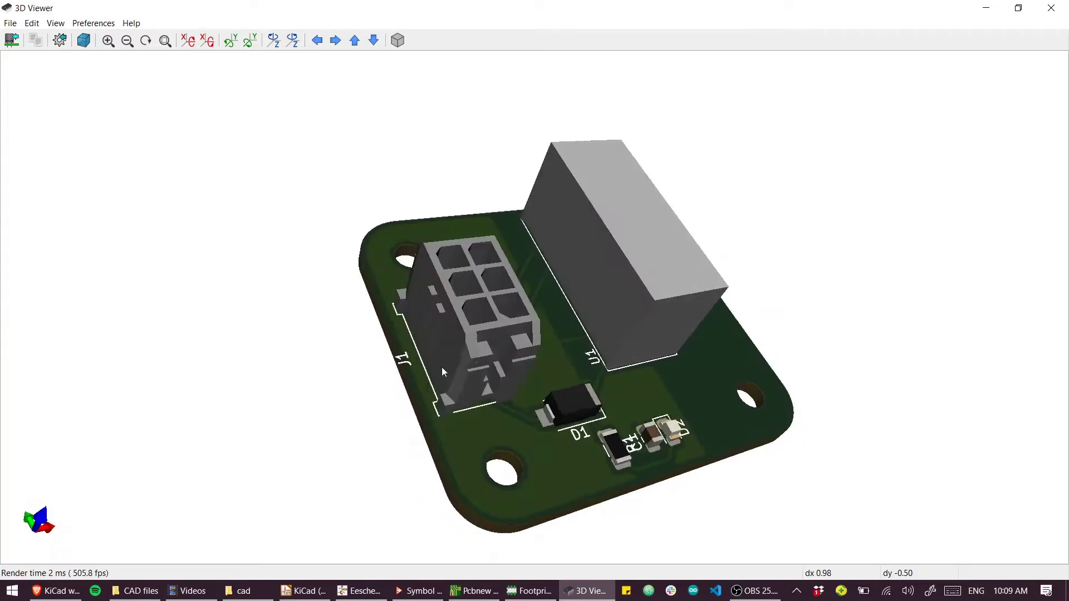
Step: Shift the J1 reference text slightly to the right of the connector
key(alt+Tab)
scroll(478, 311, up, 5)
middle_drag(560, 327, 248, 188)
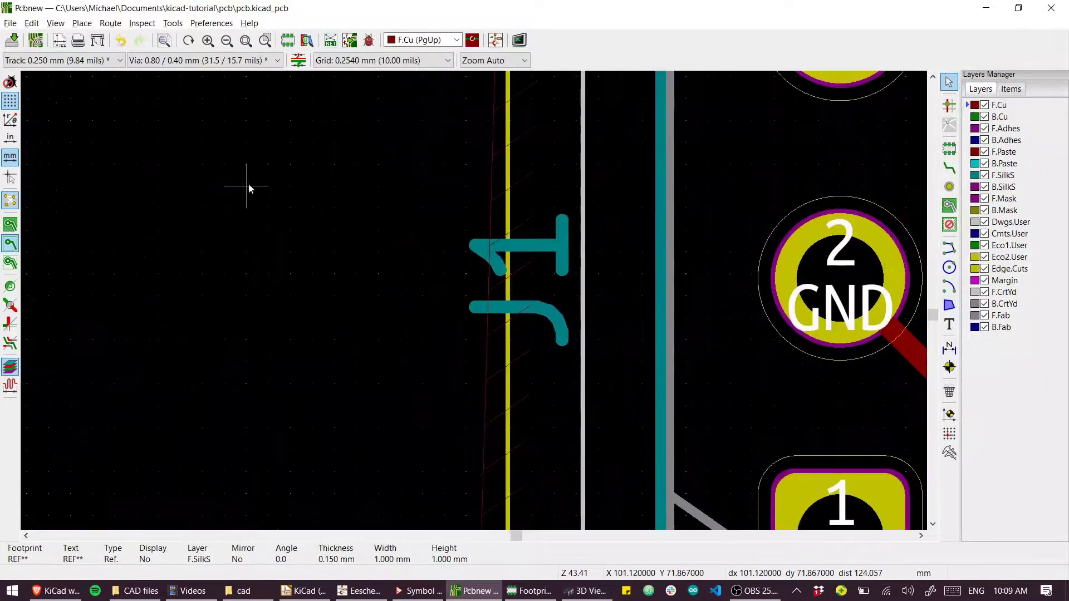
click(548, 252)
scroll(475, 304, down, 3)
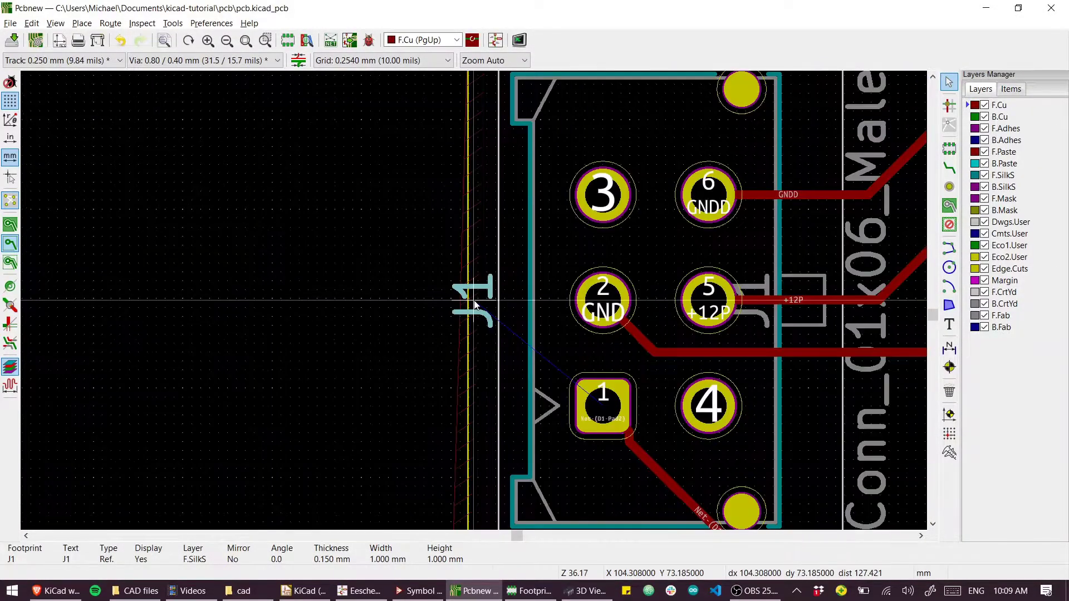
drag(476, 304, 504, 305)
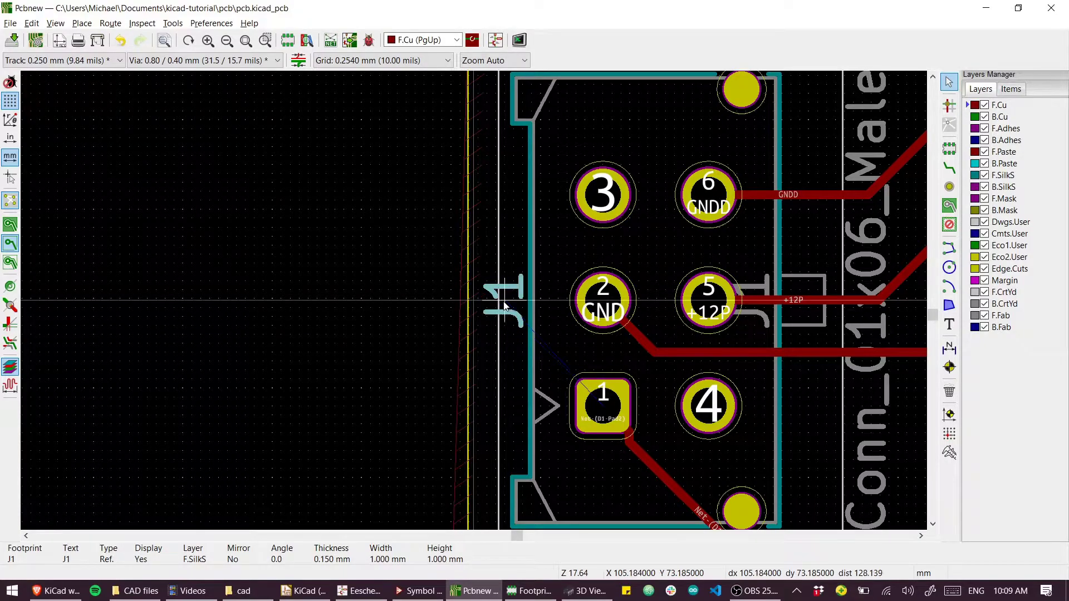
Step: Move the R1 reference text left of its footprint and check it in 3D
scroll(486, 309, down, 5)
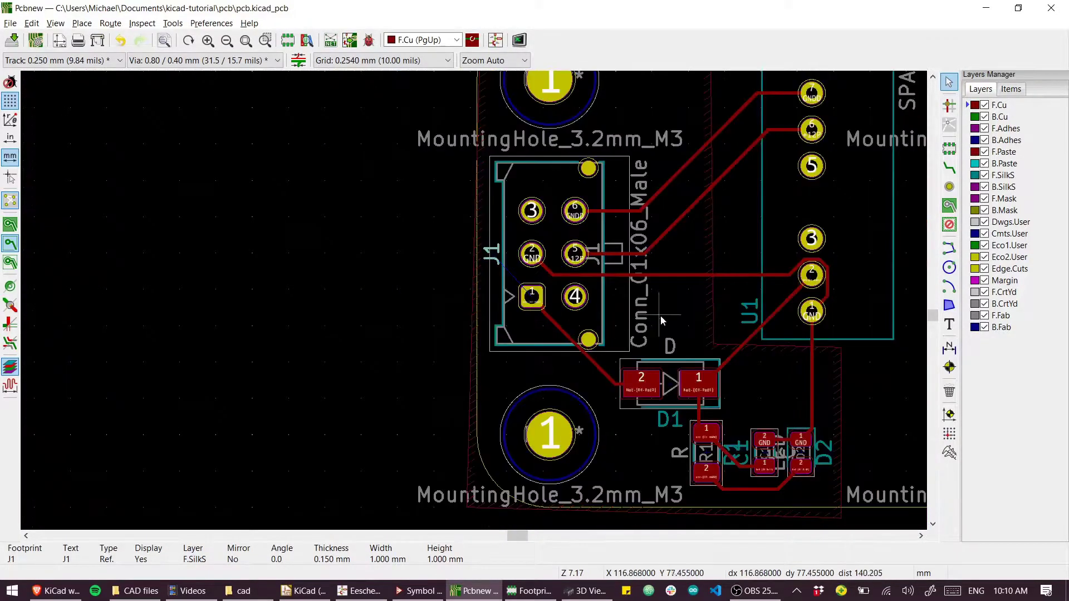
shift+scroll(466, 257, up, 5)
shift+scroll(549, 250, down, 5)
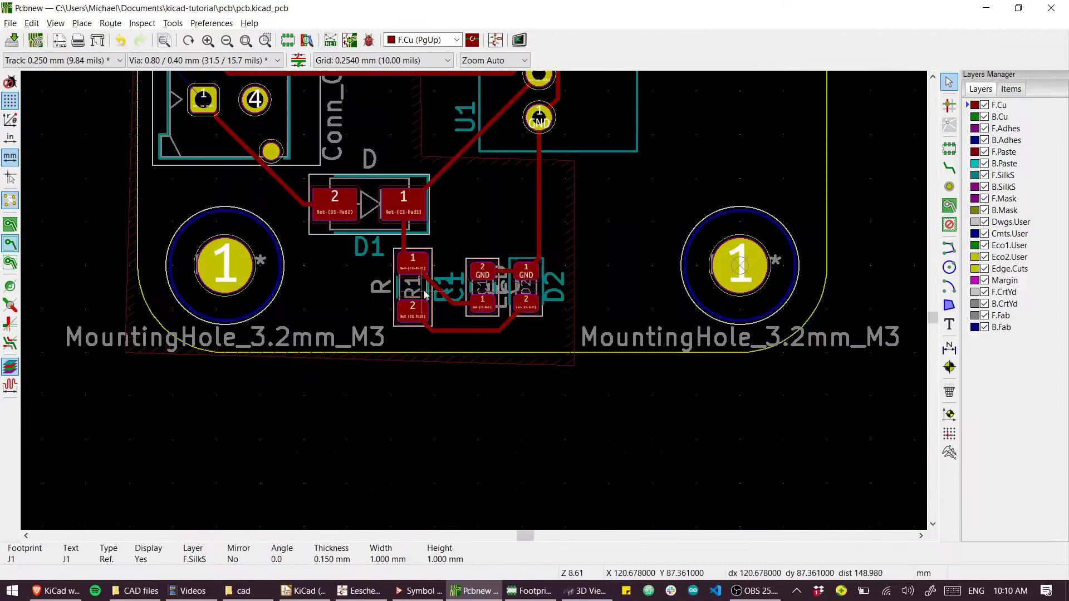
scroll(468, 319, up, 6)
click(449, 264)
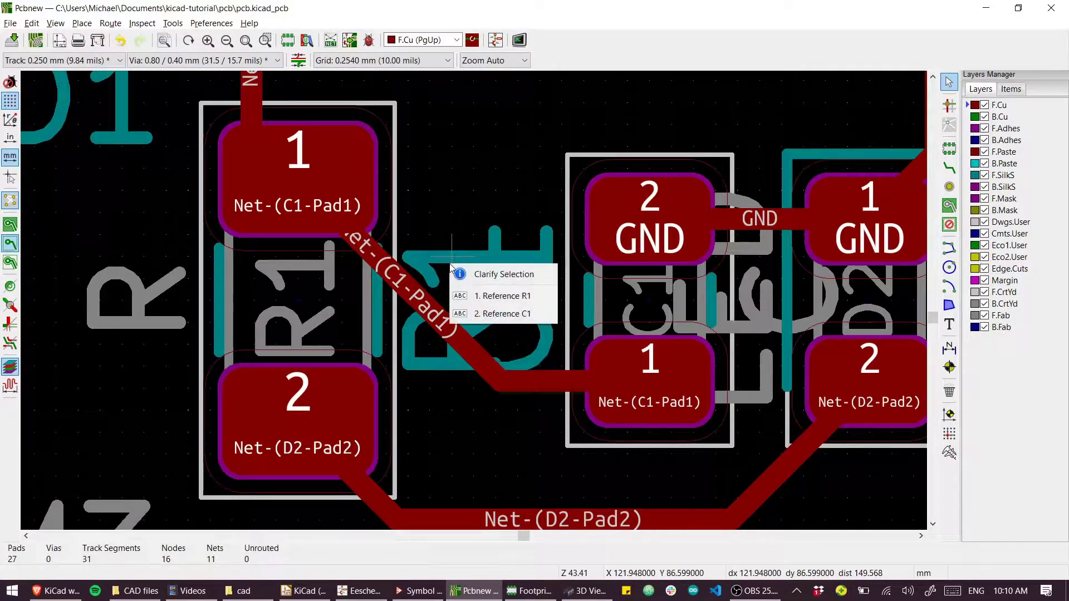
click(479, 301)
drag(479, 306, 167, 305)
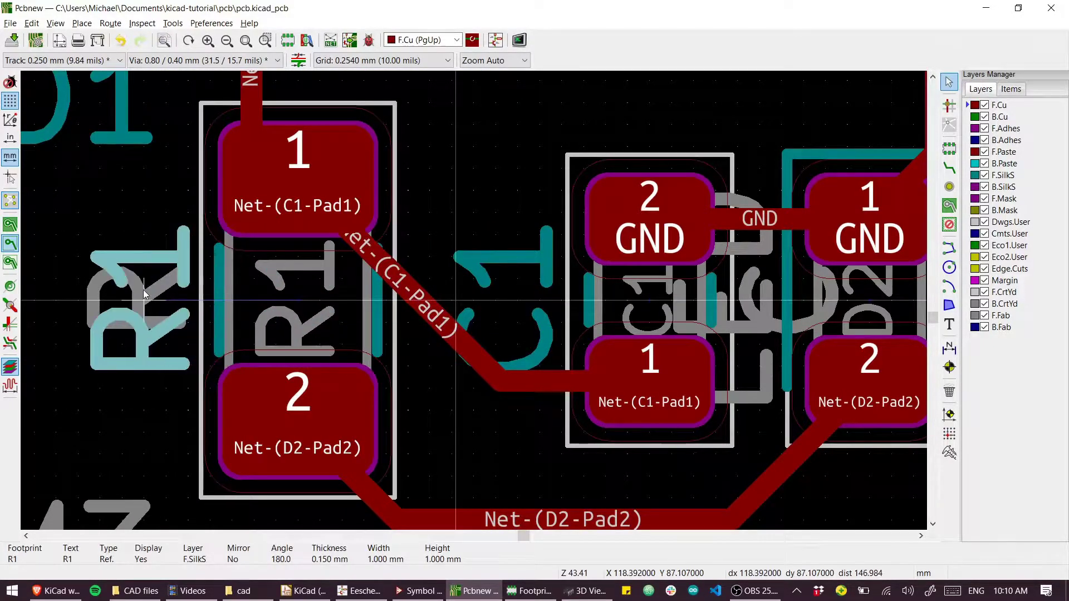
key(alt+3)
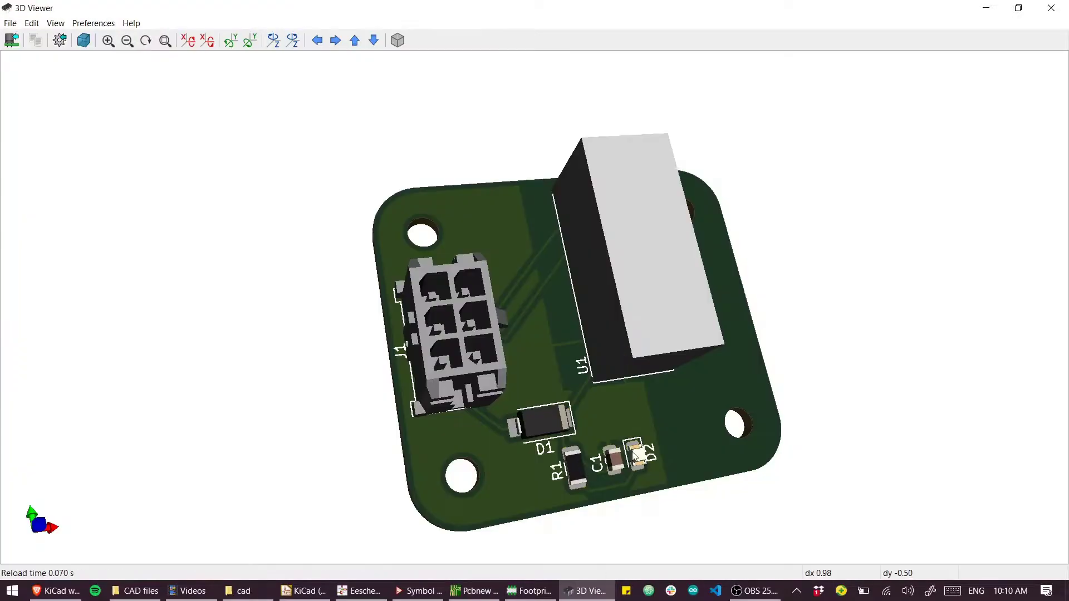
drag(514, 402, 381, 366)
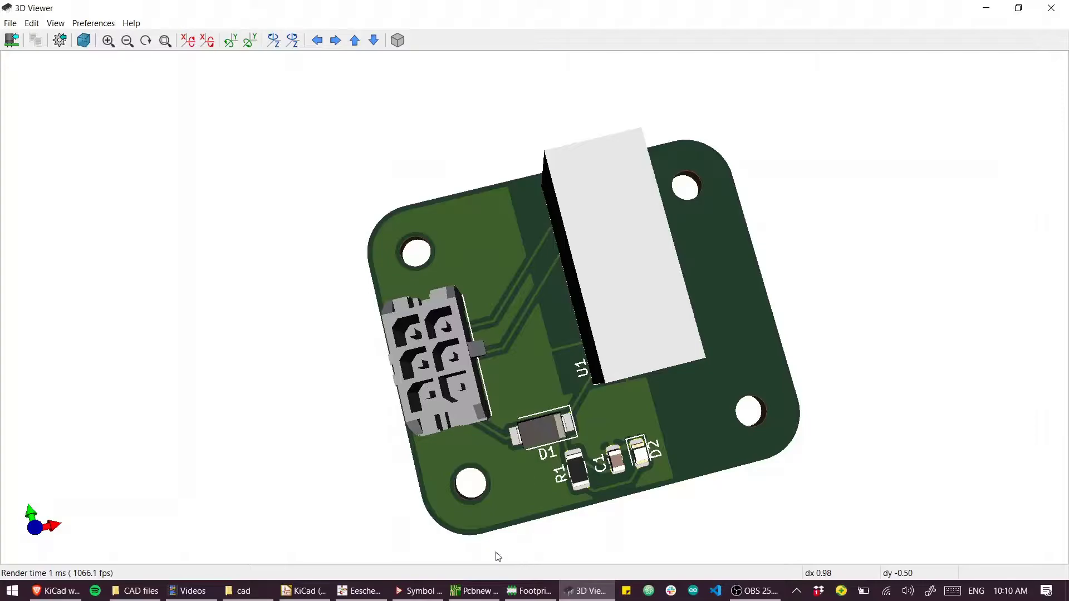
Step: Open the Plot dialog for Gerber export from the board layout
mouse_move(475, 591)
click(524, 537)
scroll(470, 279, down, 5)
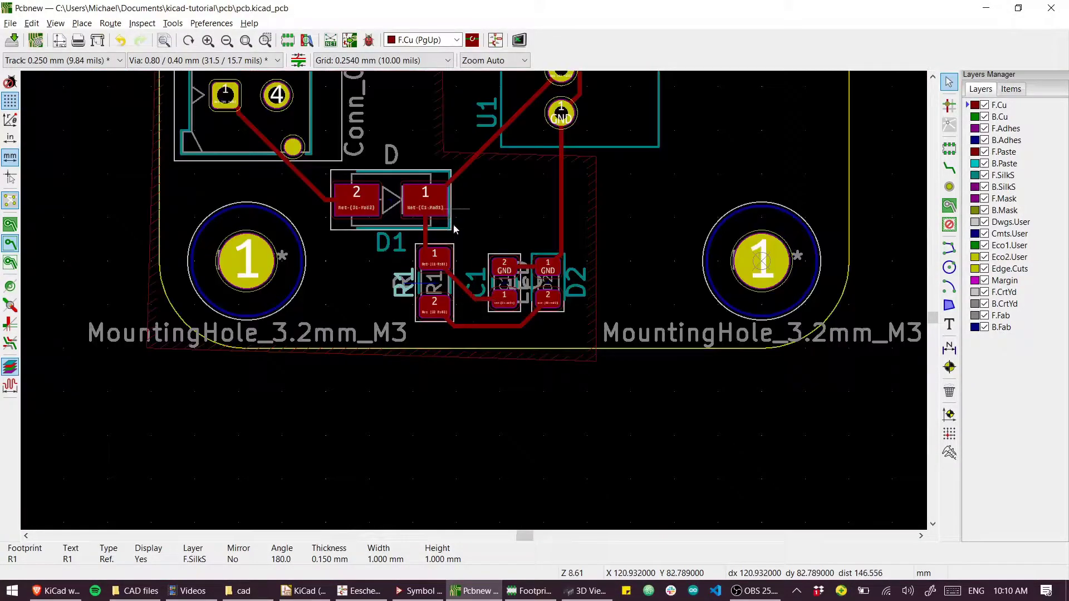
scroll(454, 229, down, 2)
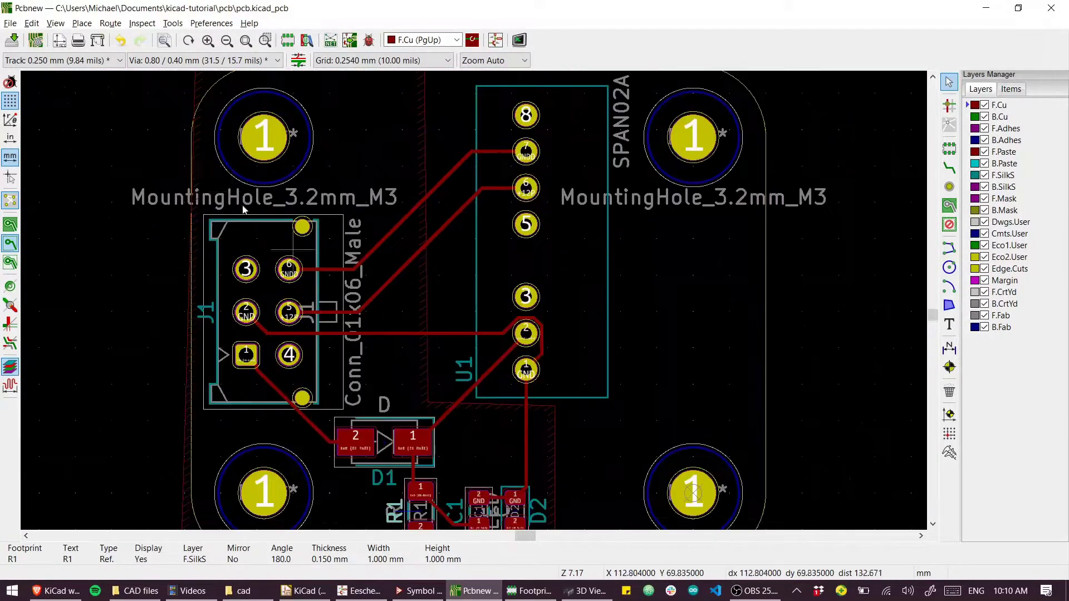
click(98, 43)
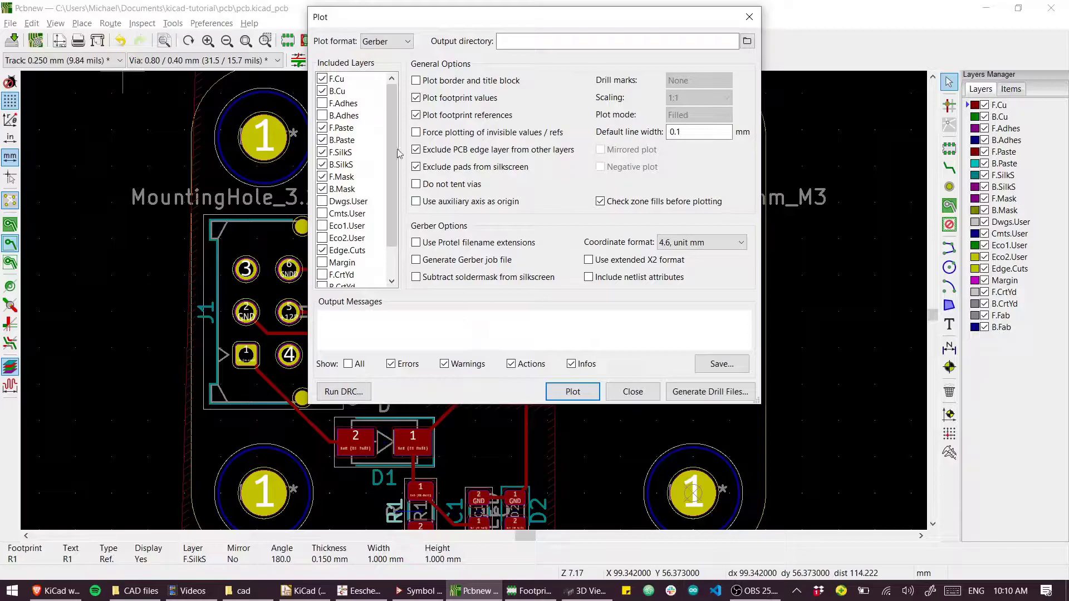
Step: Review the included layers: F.Cu, B.Cu, B.Paste, silkscreens, masks and Edge.Cuts
click(337, 81)
click(340, 92)
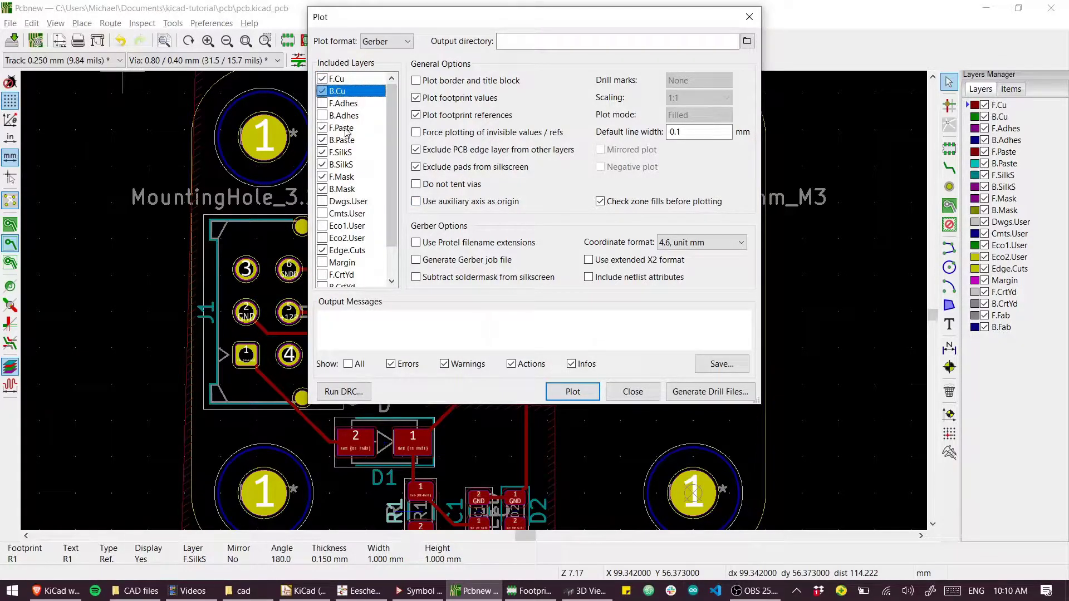
click(346, 140)
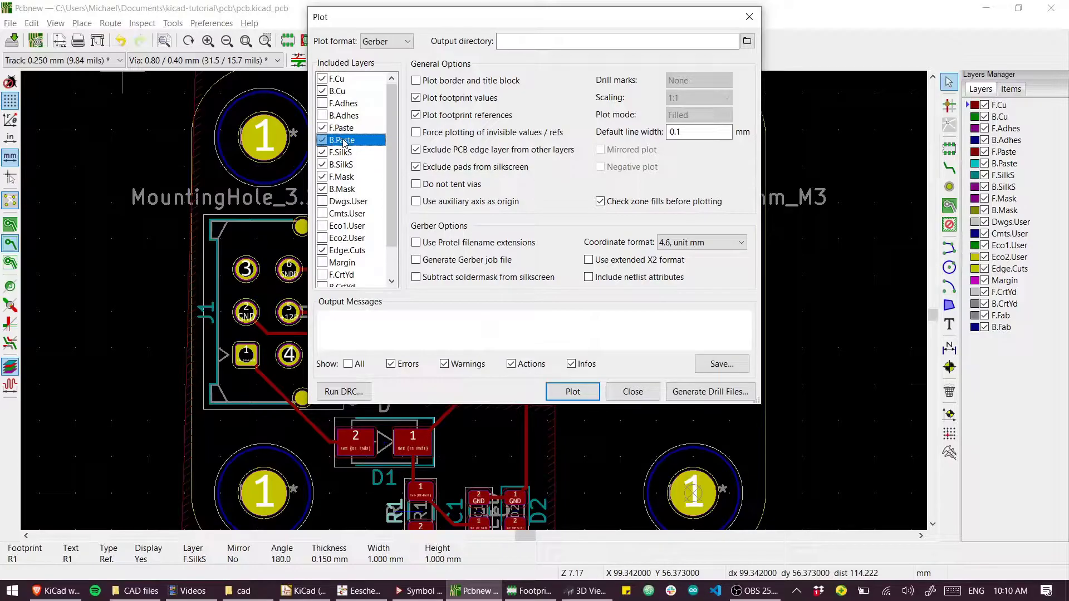
scroll(335, 130, down, 1)
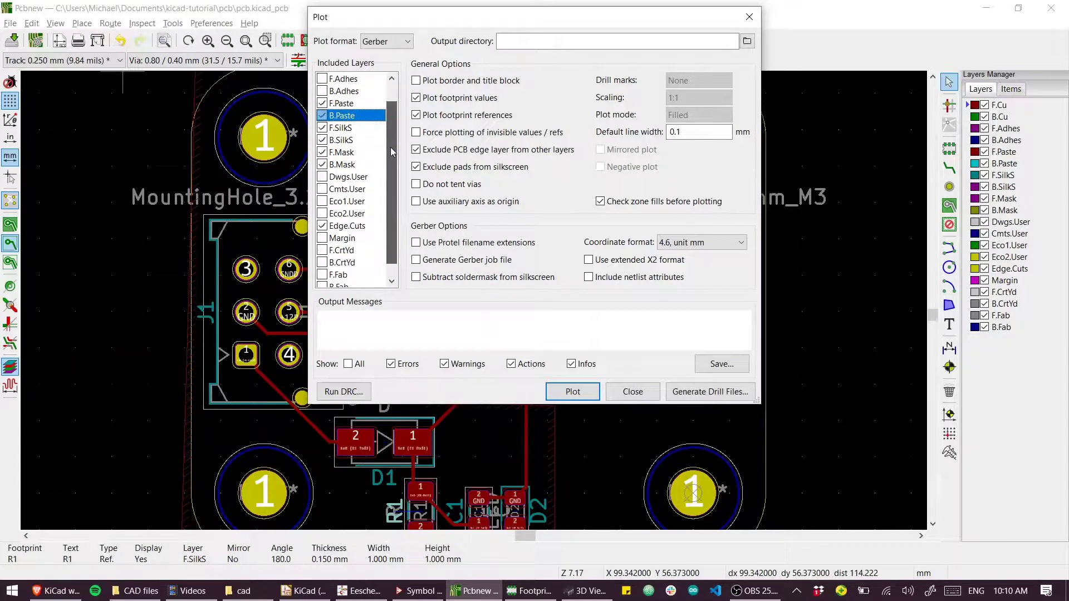
click(341, 132)
click(342, 143)
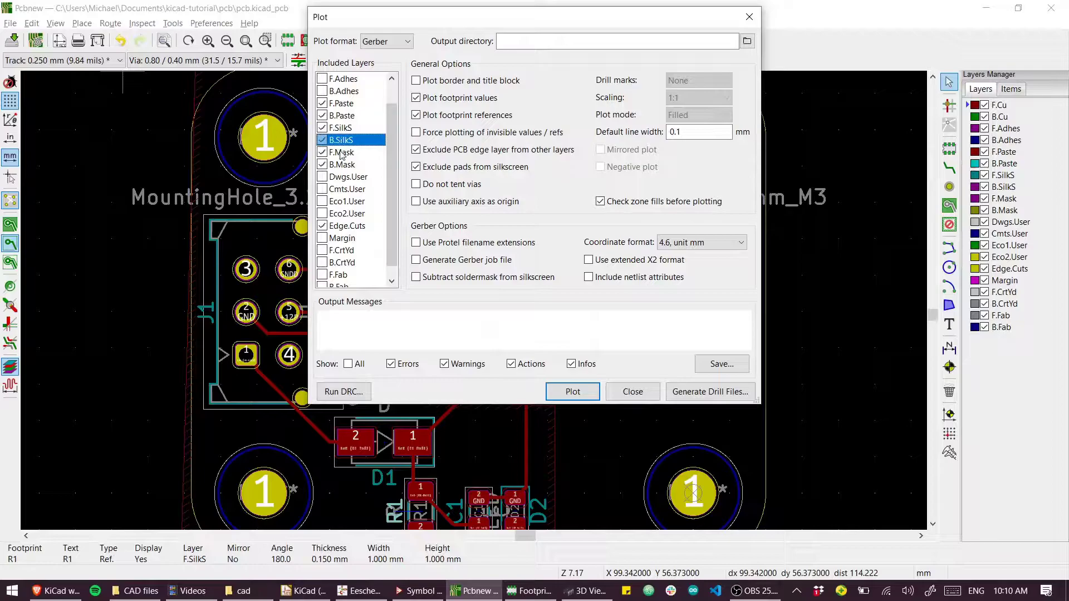
click(342, 153)
click(341, 166)
click(348, 226)
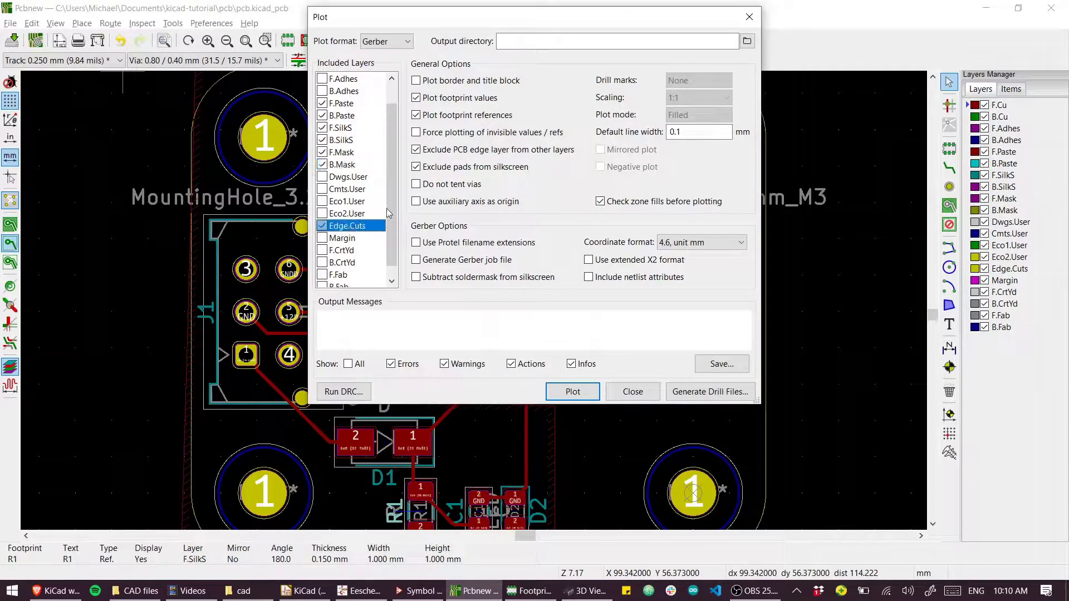
scroll(349, 230, down, 1)
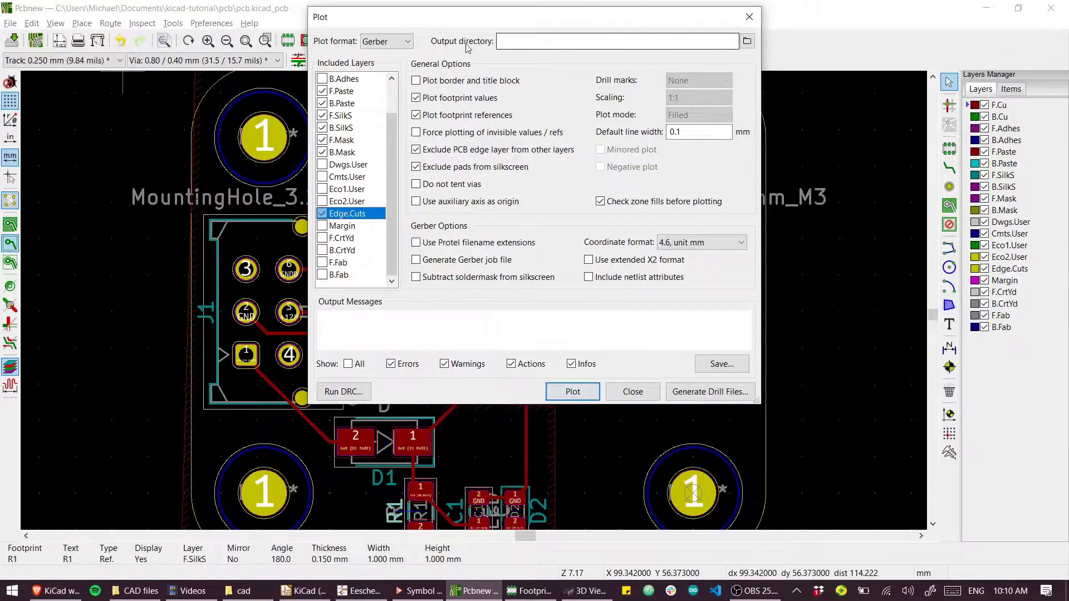
Step: Set the Gerber output directory to a new relative 'gerbers\' folder in the pcb project
click(716, 43)
click(747, 41)
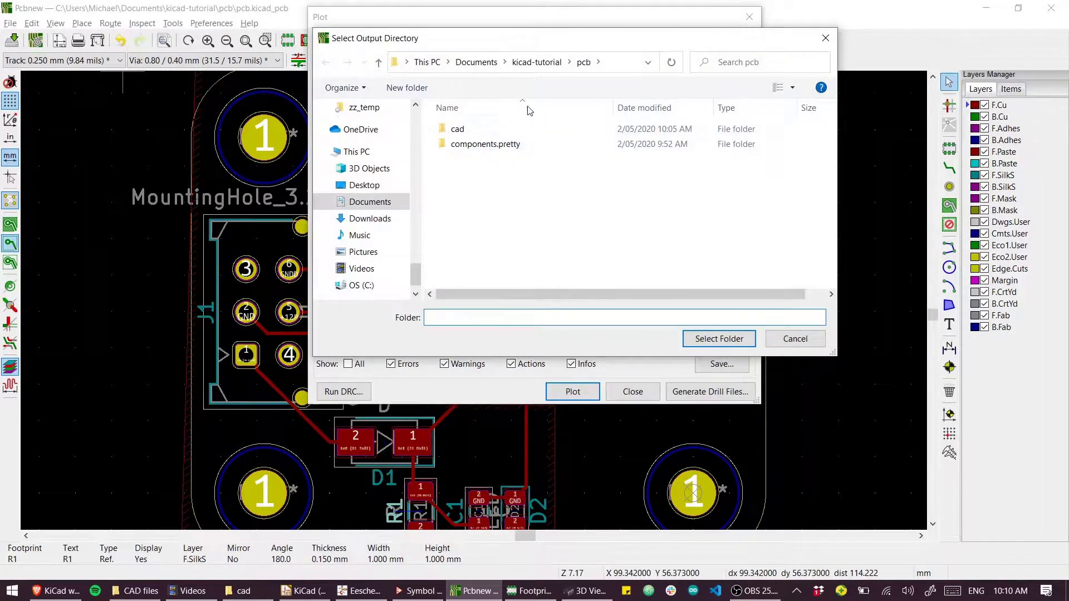
click(401, 89)
text(gerbers)
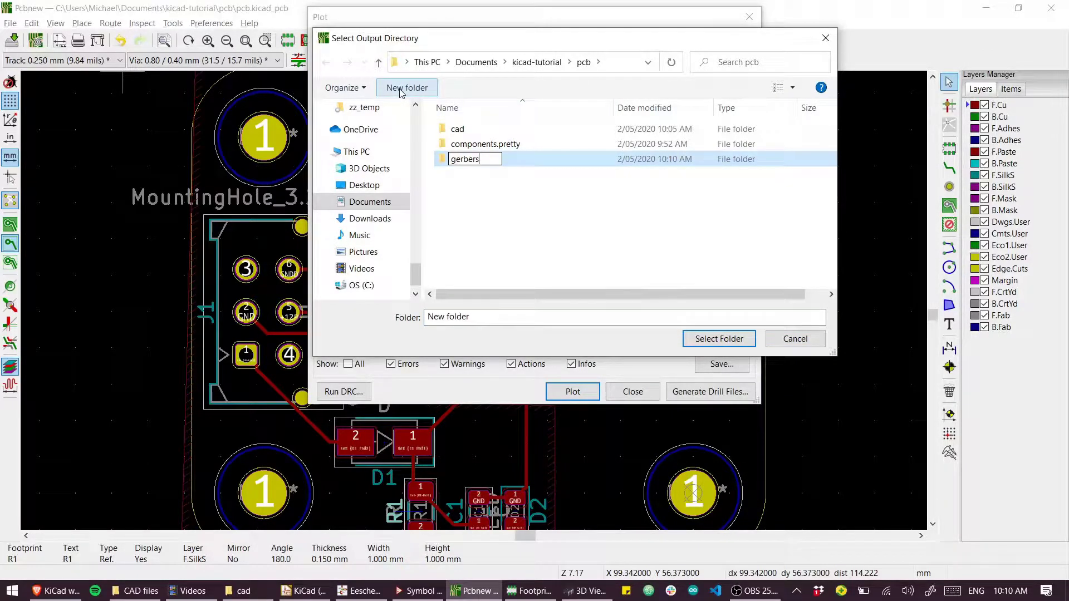
key(Return)
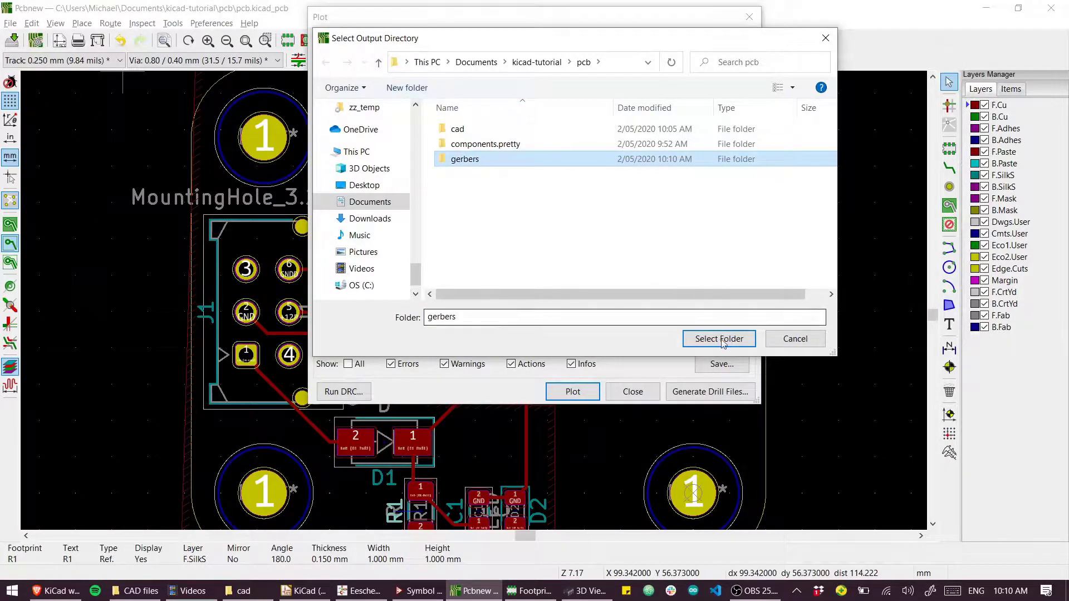
click(721, 341)
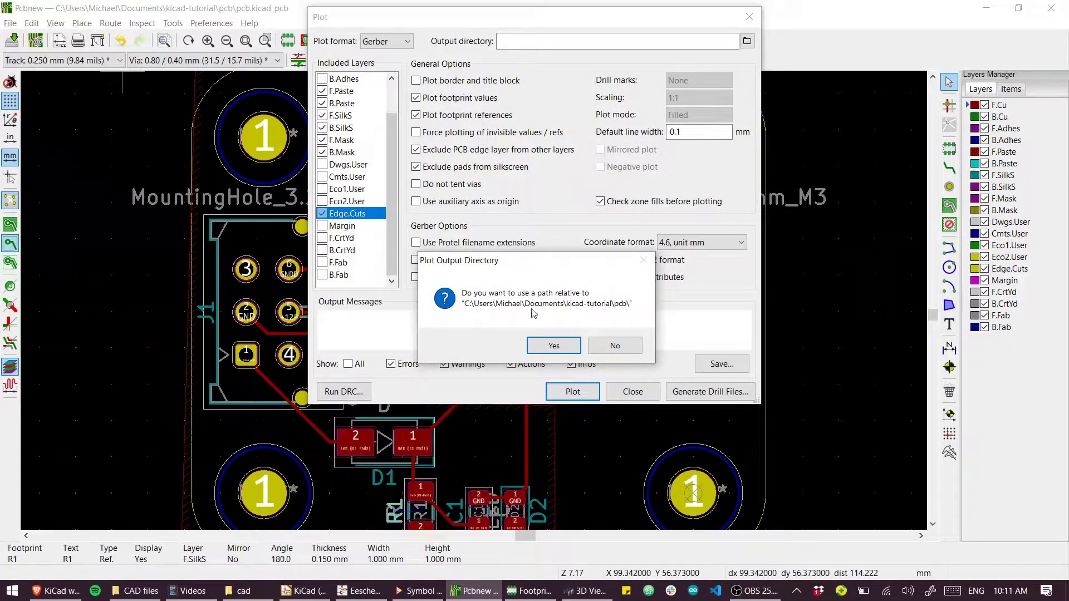
click(553, 345)
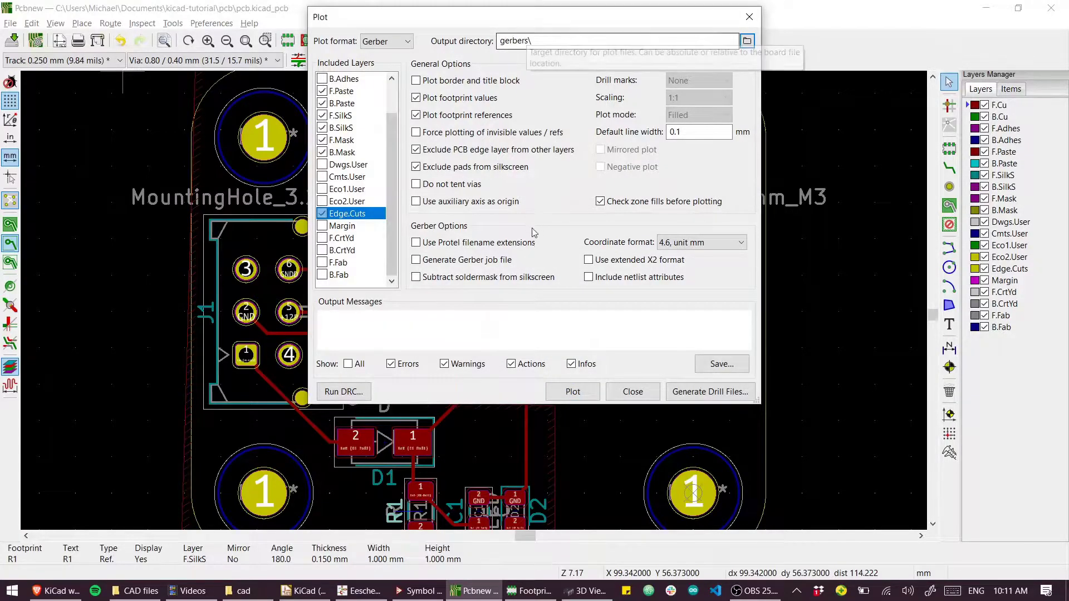
Step: Plot the Gerbers and confirm pcb-B_Cu.gbr through pcb-F_SilkS.gbr appear in the gerbers folder
click(582, 399)
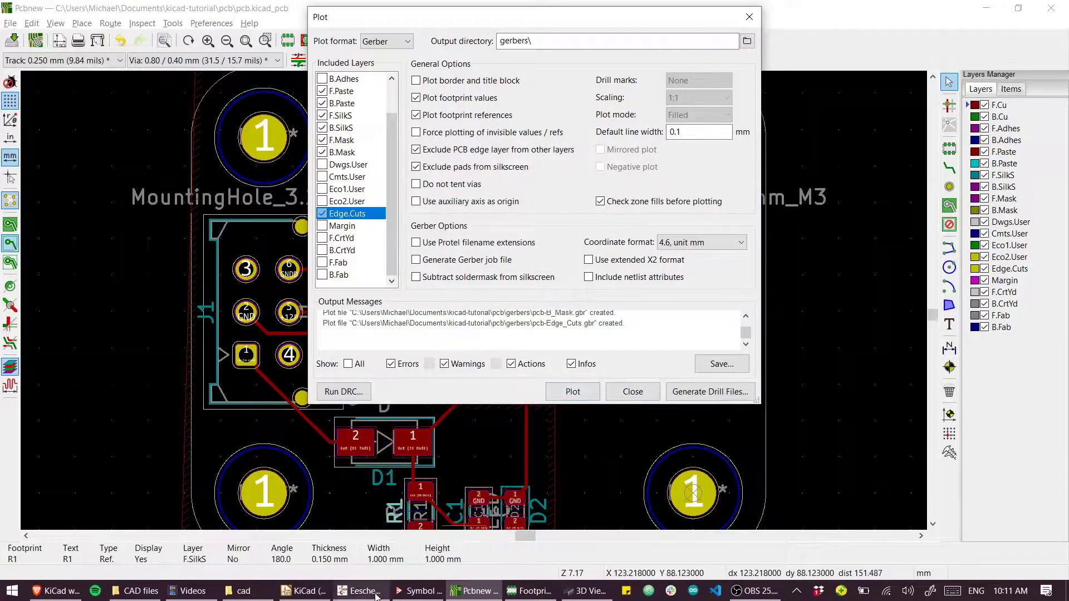
mouse_move(256, 596)
click(305, 591)
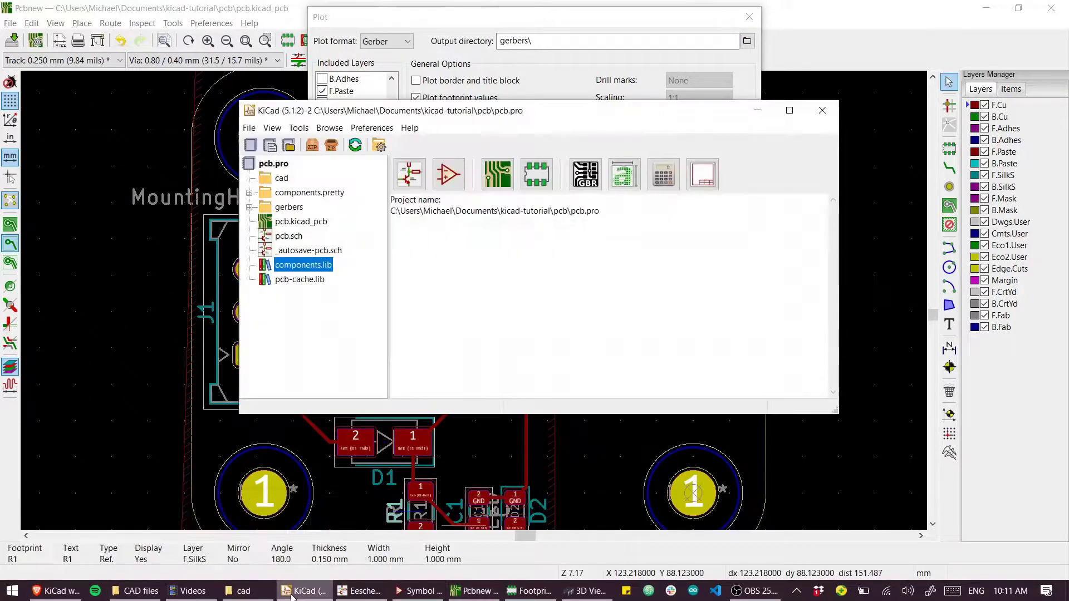
click(249, 208)
click(310, 223)
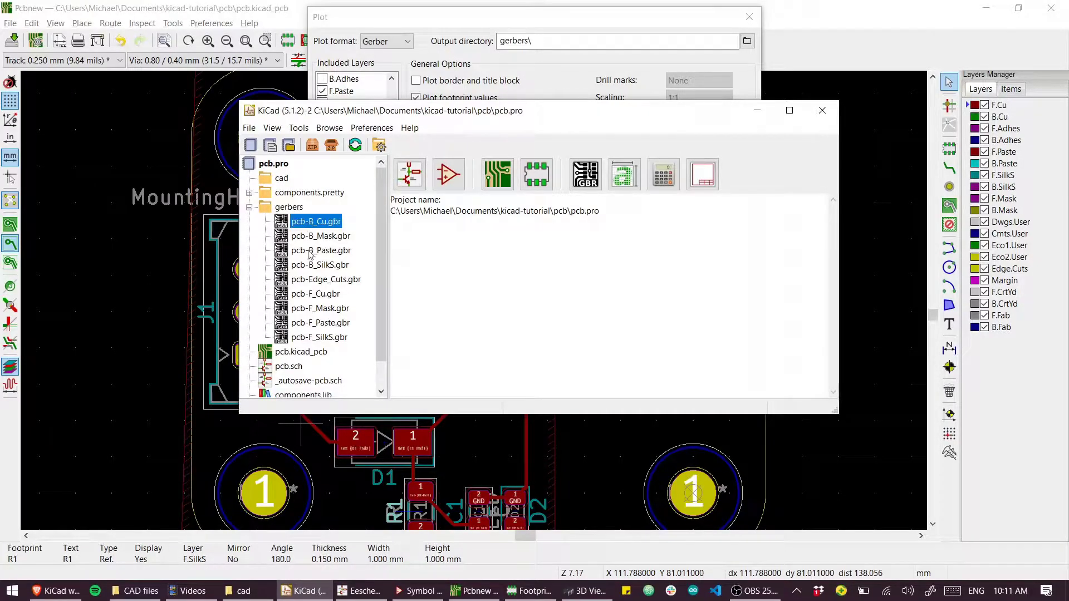
click(308, 338)
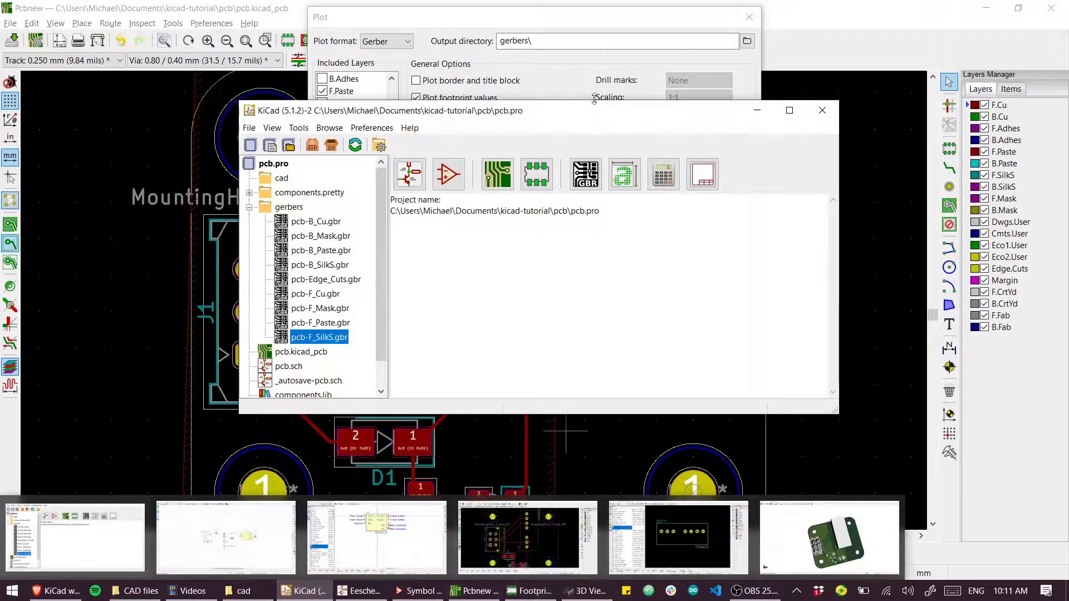
click(595, 22)
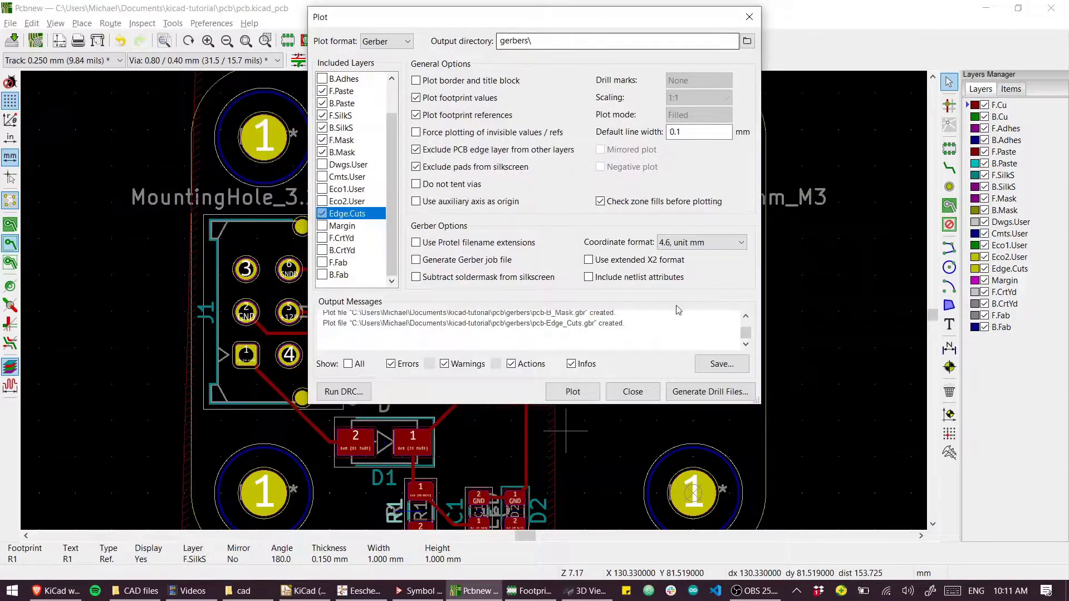
Step: Generate pcb-PTH.drl and pcb-NPTH.drl drill files into gerbers/
click(696, 392)
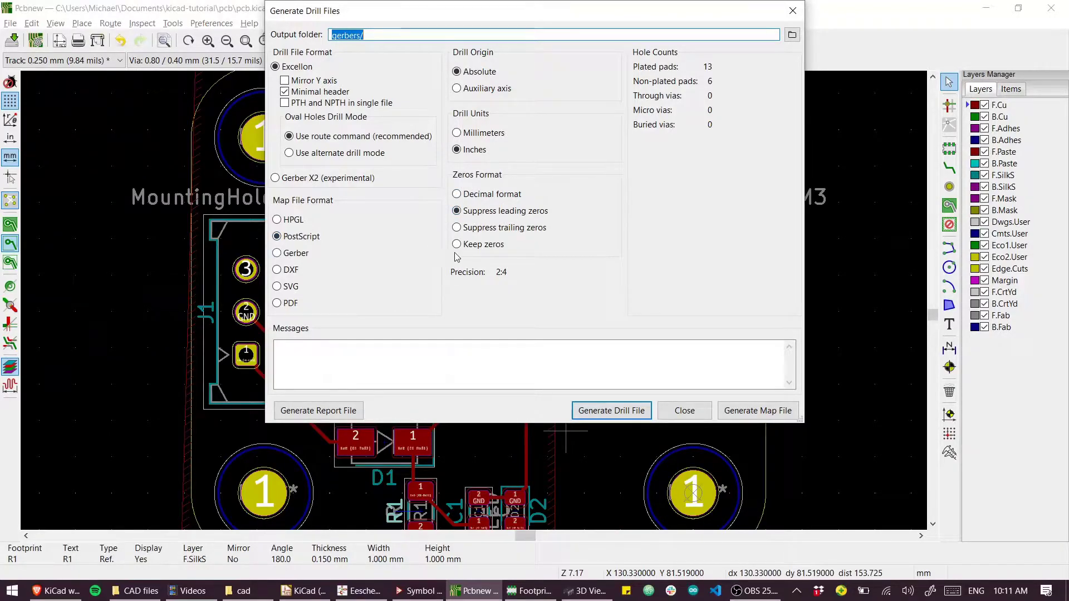
click(613, 412)
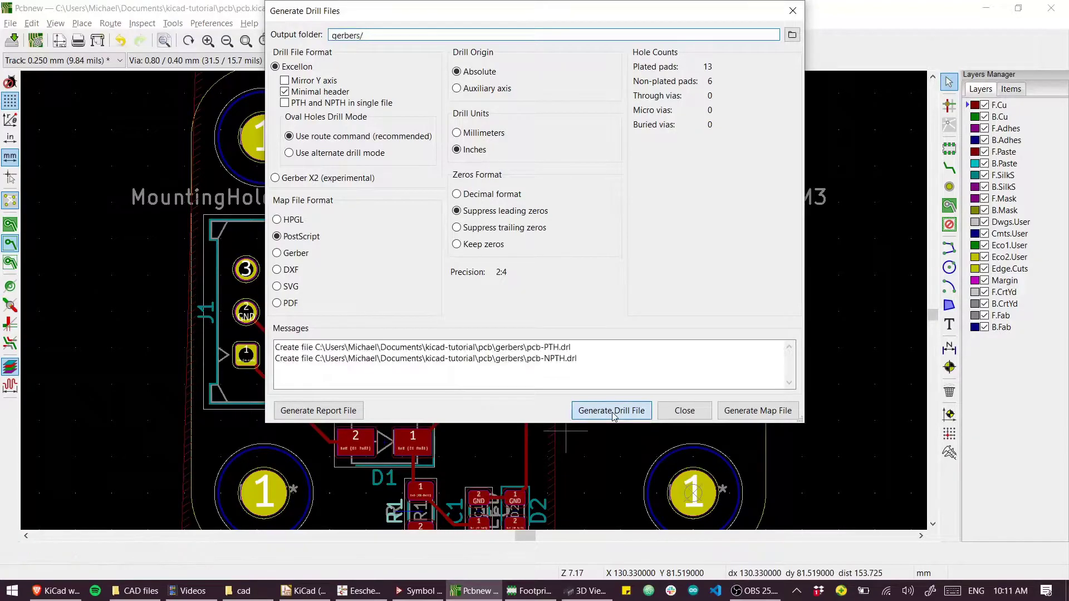
click(683, 411)
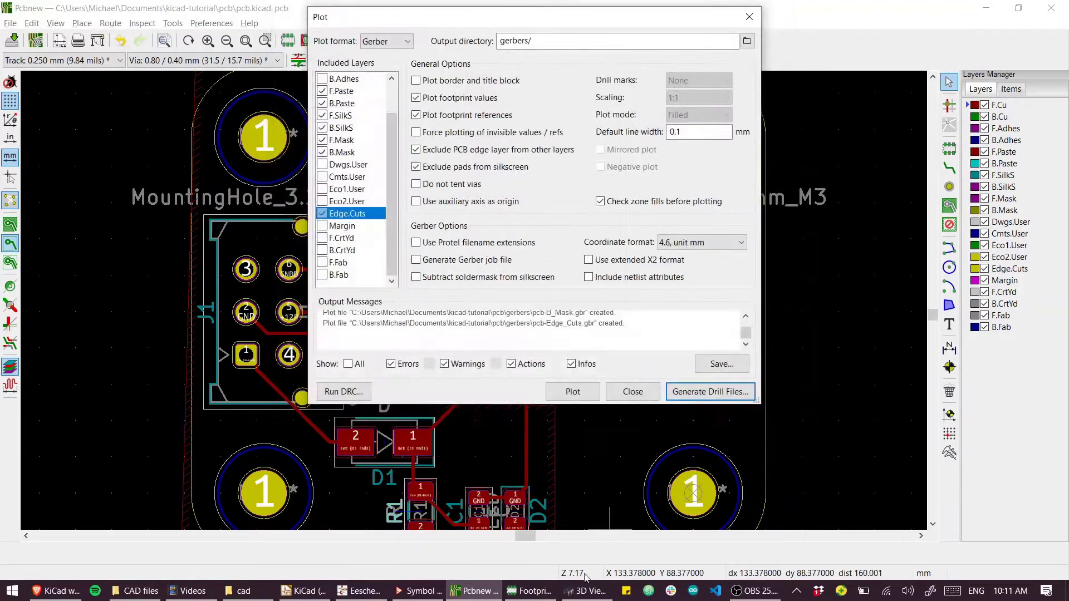
Step: Confirm both .drl files in the project's gerbers folder, then launch GerbView
mouse_move(387, 595)
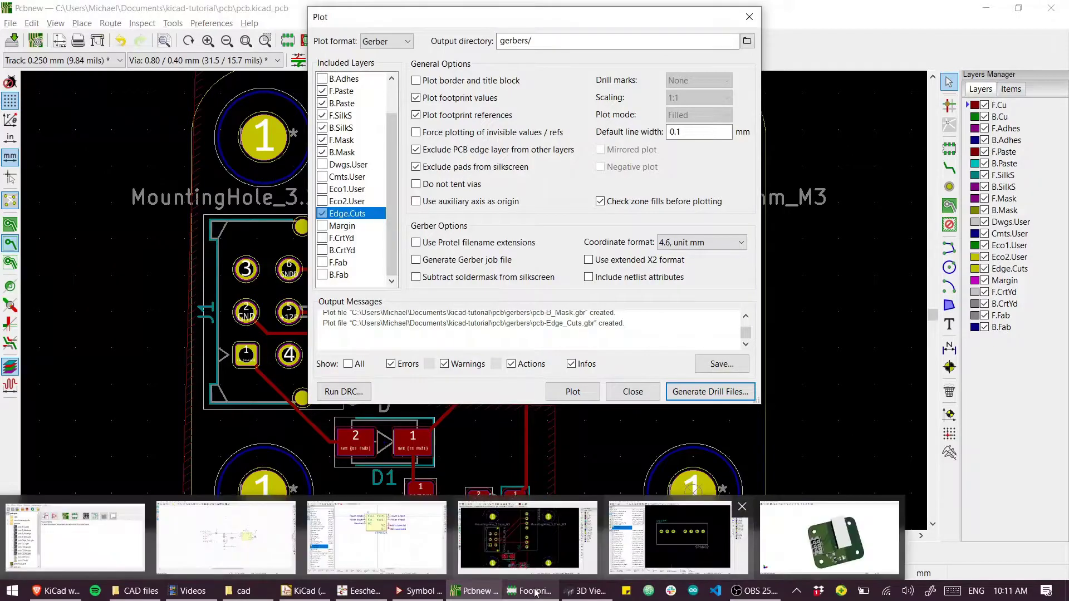
click(304, 590)
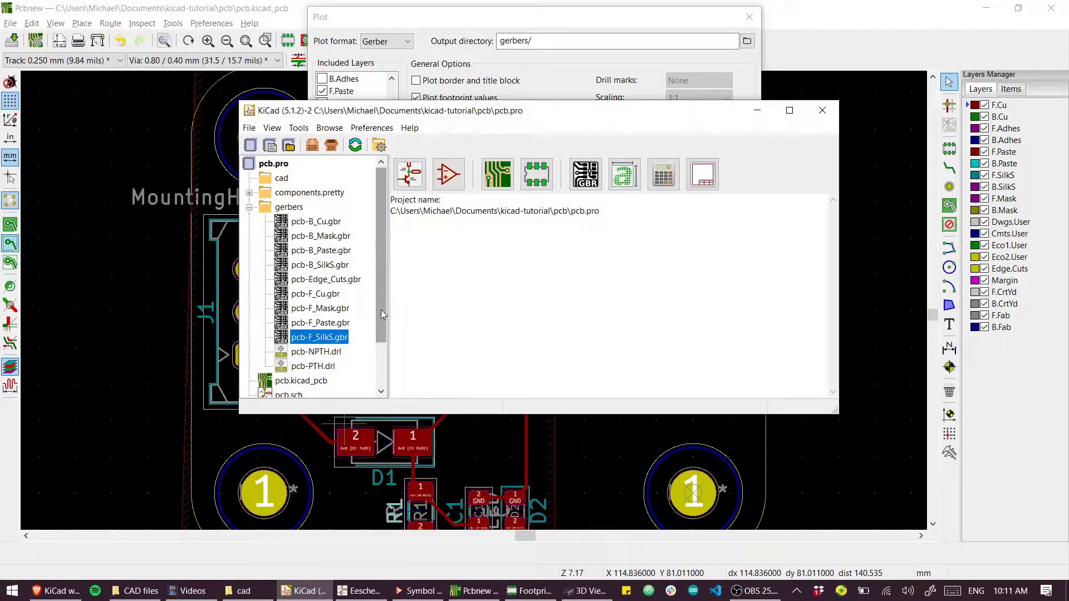
drag(383, 314, 385, 336)
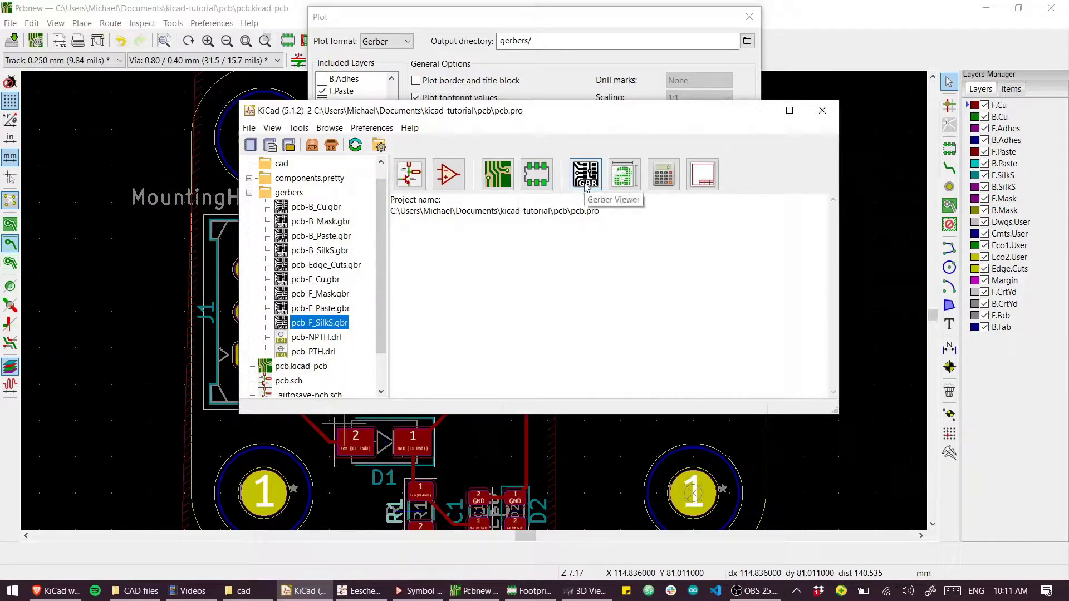
click(586, 177)
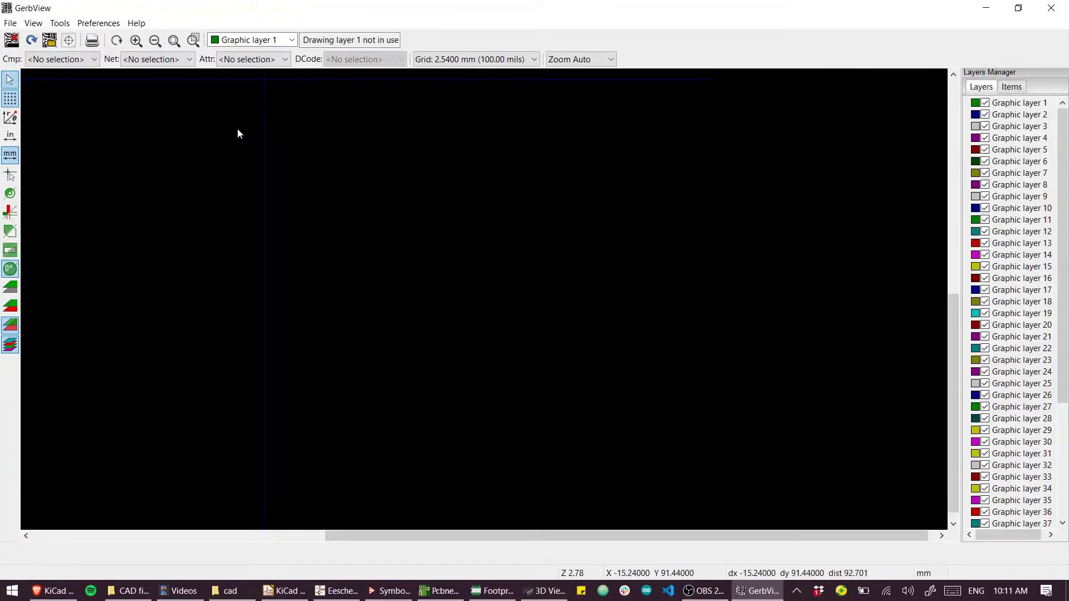
Step: Load all .gbr files from the gerbers folder into GerbView
click(49, 41)
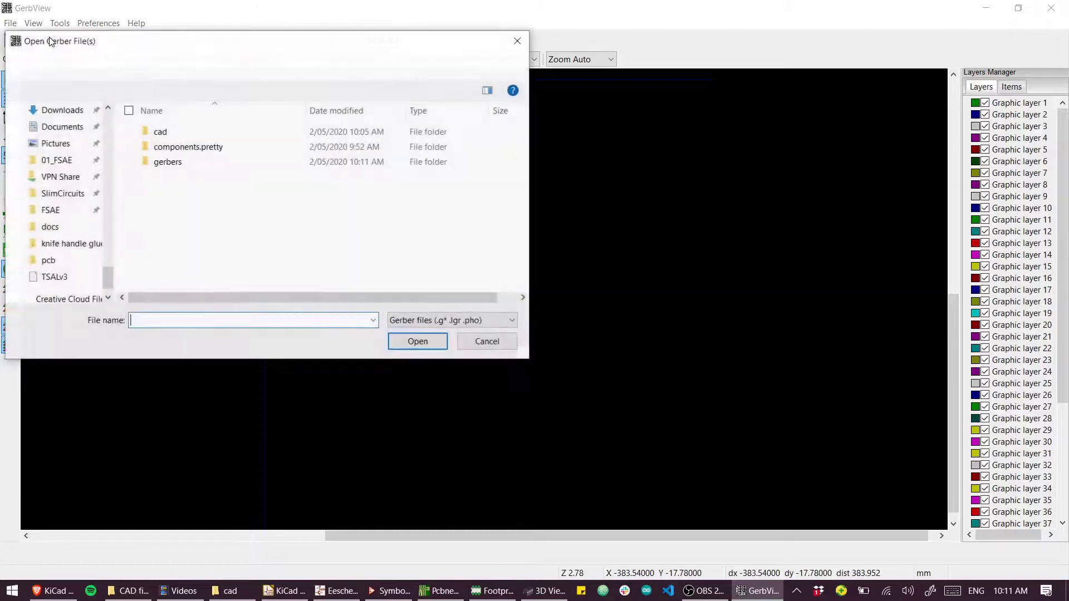
double_click(166, 162)
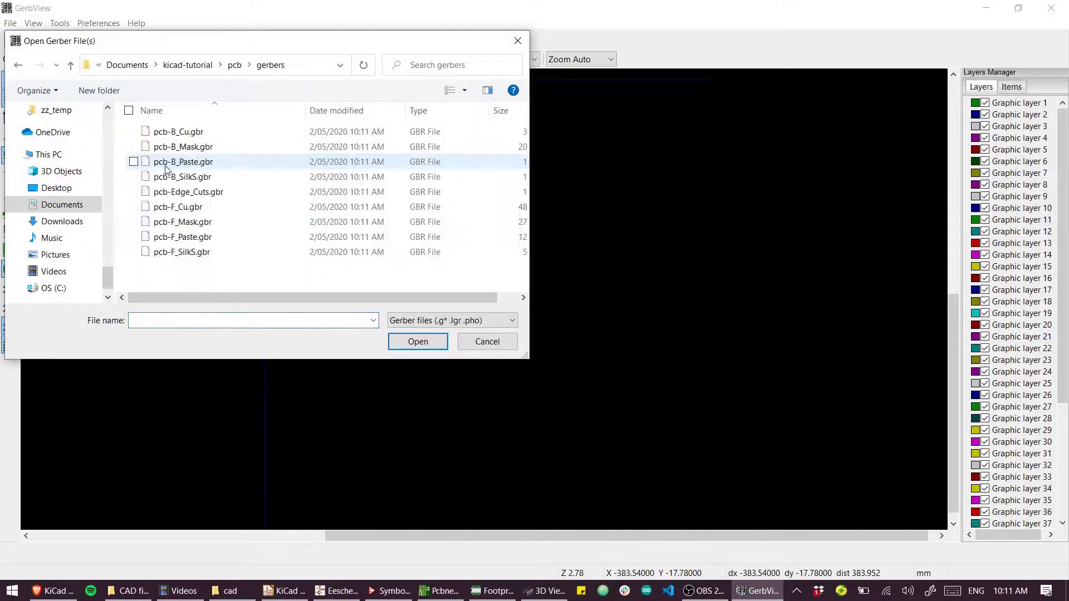
drag(201, 273, 158, 129)
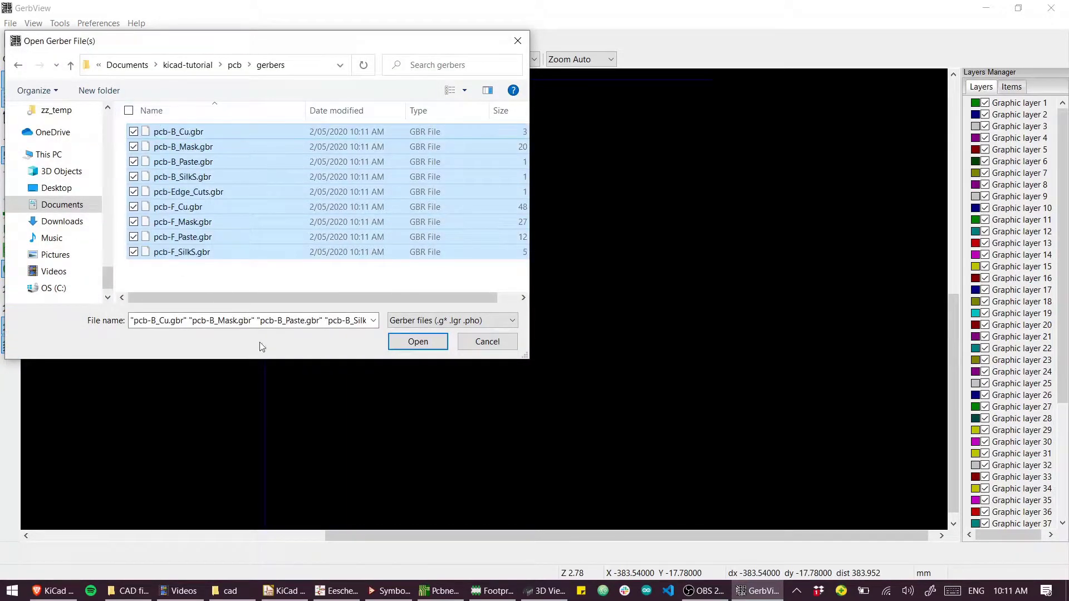
click(412, 345)
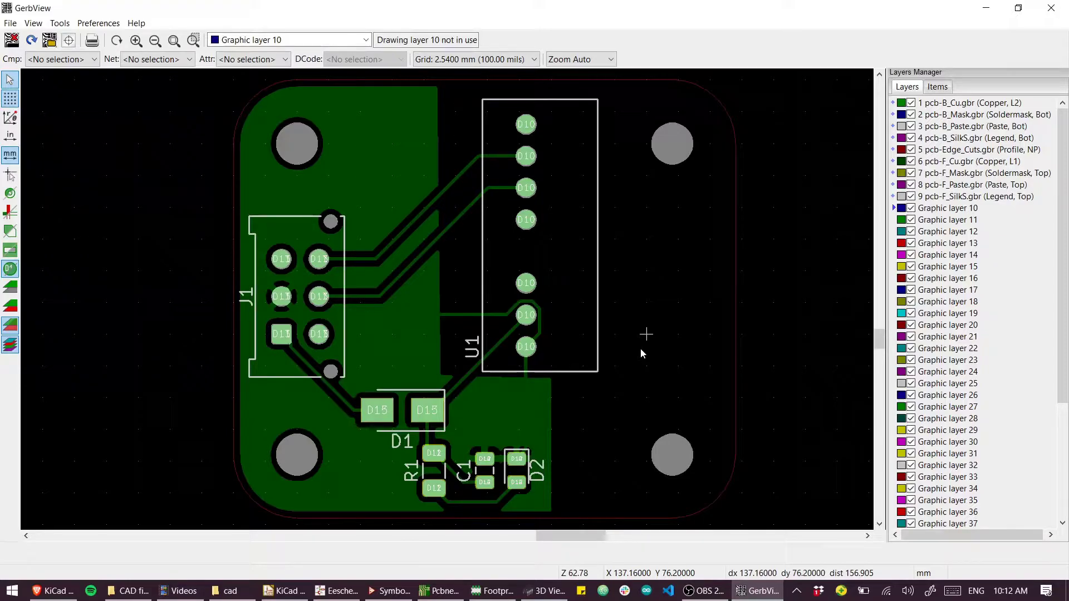
Step: Hide all layers except bottom copper, bottom solder mask and bottom paste
click(911, 197)
click(911, 184)
click(911, 172)
click(911, 161)
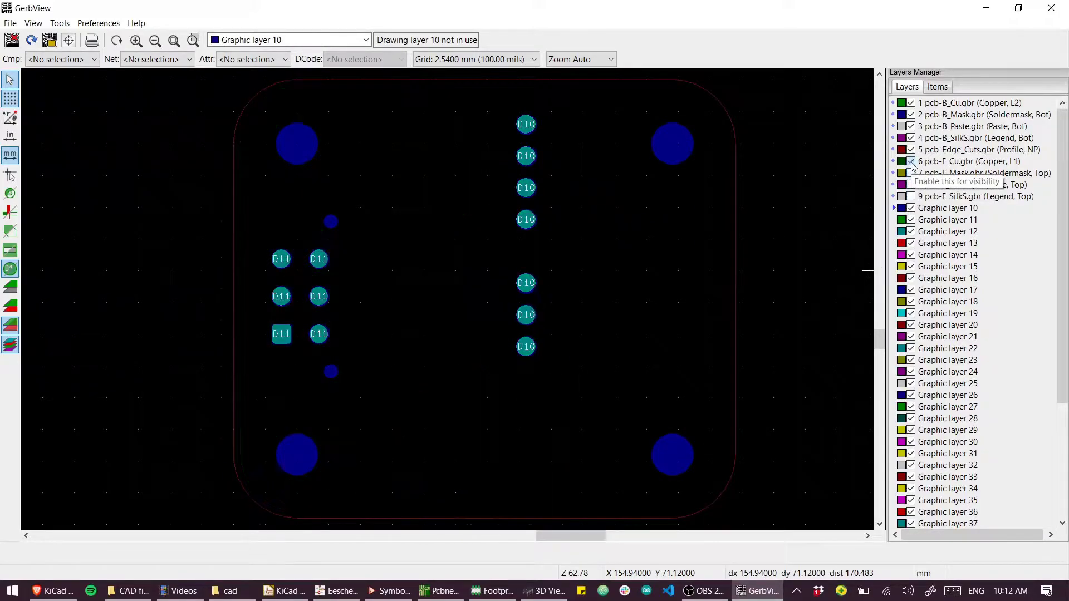
click(911, 150)
click(912, 138)
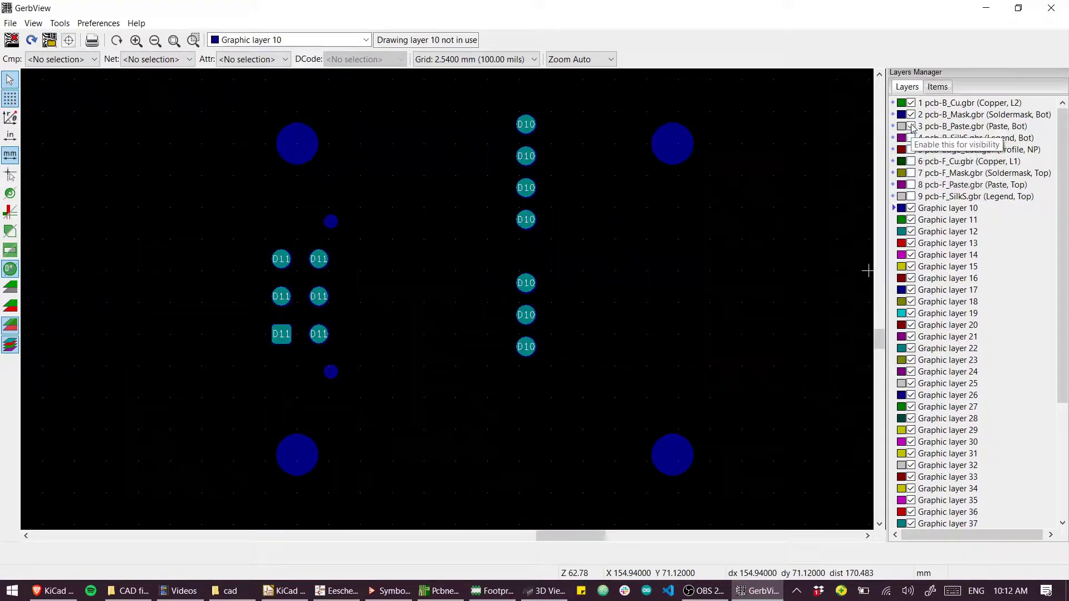
click(911, 115)
click(912, 103)
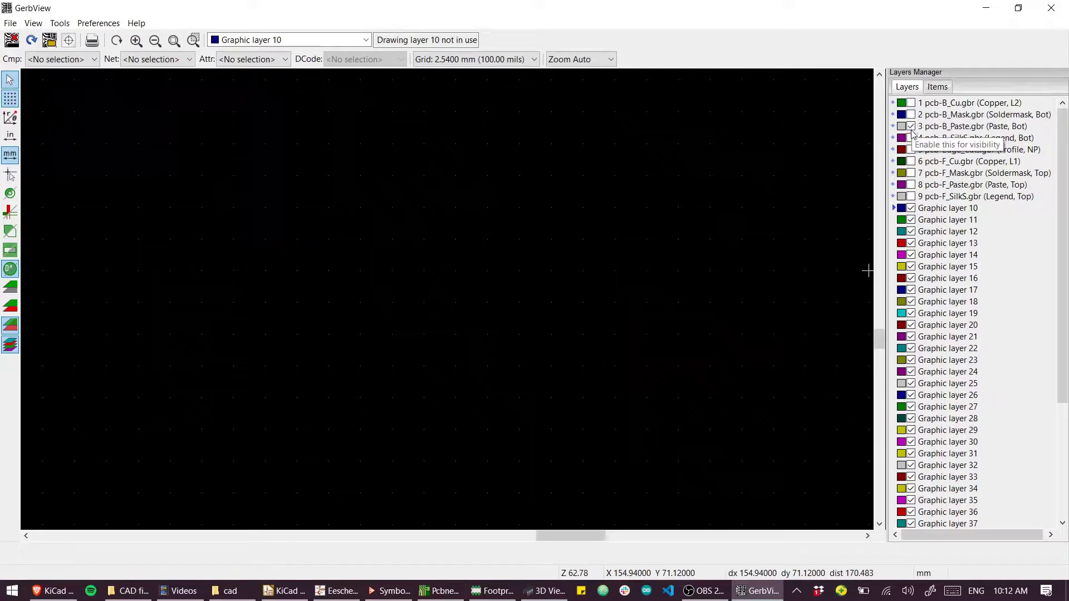
click(911, 103)
click(911, 115)
click(911, 127)
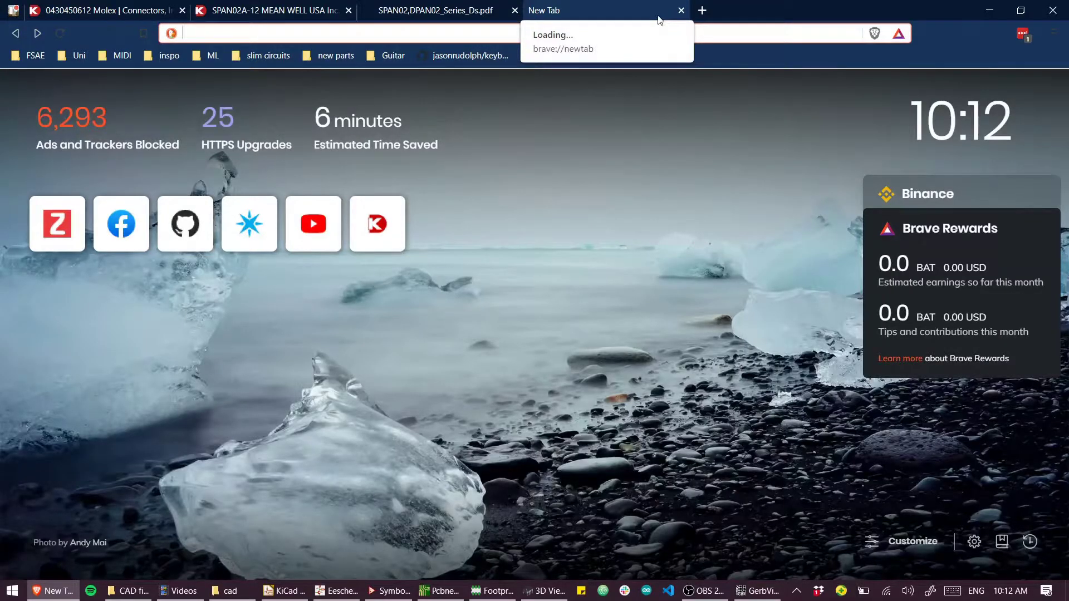
Step: Go to jlcpcb.com by entering 'jlc' in the new tab's address bar
text(jlcpcb.com)
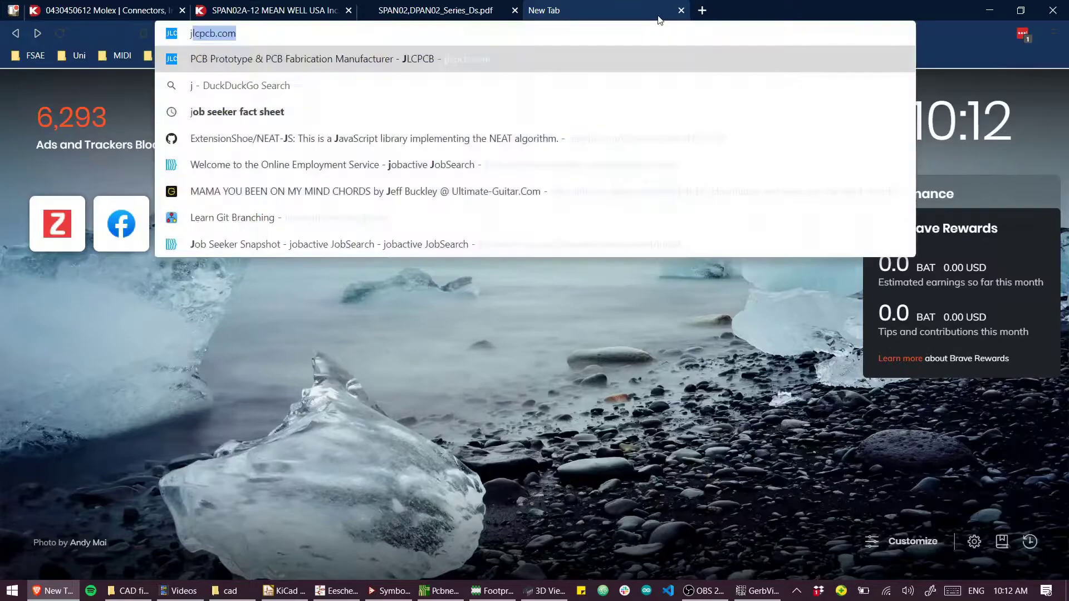
key(Return)
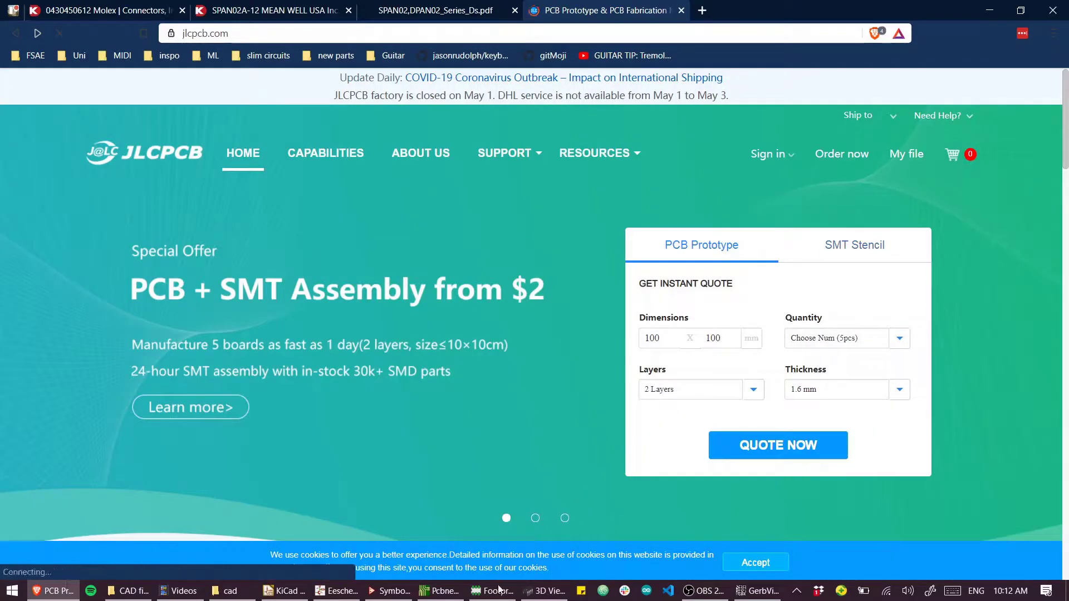
Step: Return to the board editor and close the Plot dialog
mouse_move(500, 589)
click(550, 497)
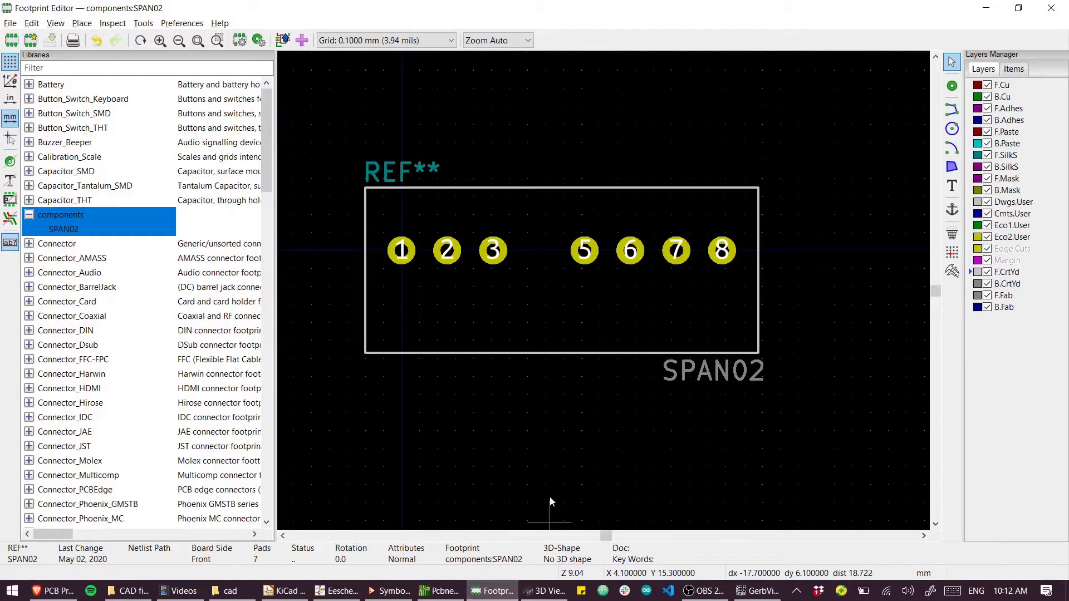
click(440, 591)
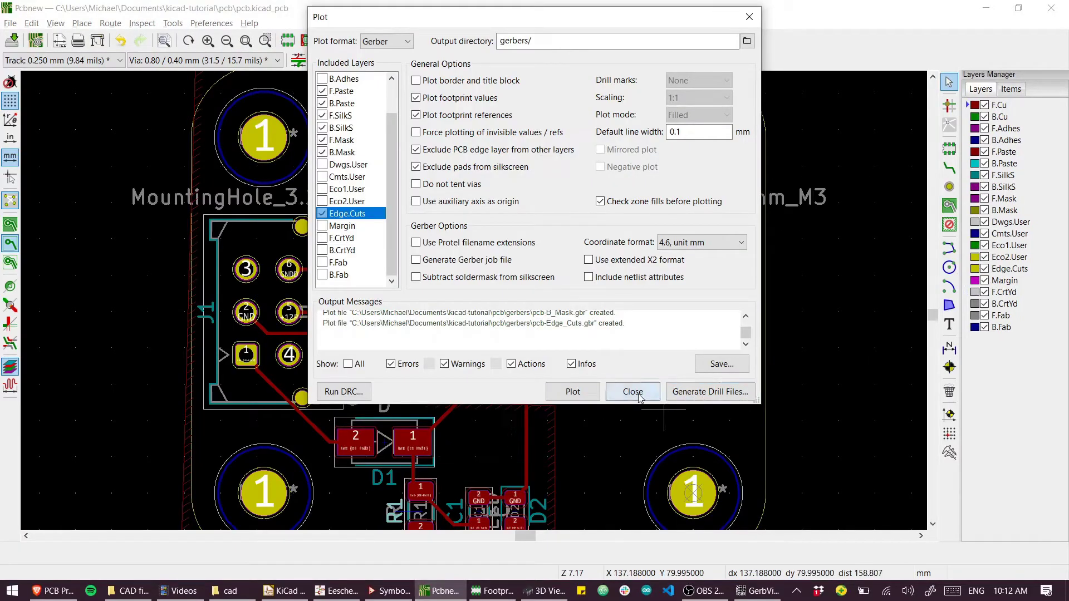
click(700, 391)
Step: Zero the relative origin at a board corner and measure the outline, about 40 by 35 mm
scroll(602, 416, down, 5)
scroll(490, 296, up, 7)
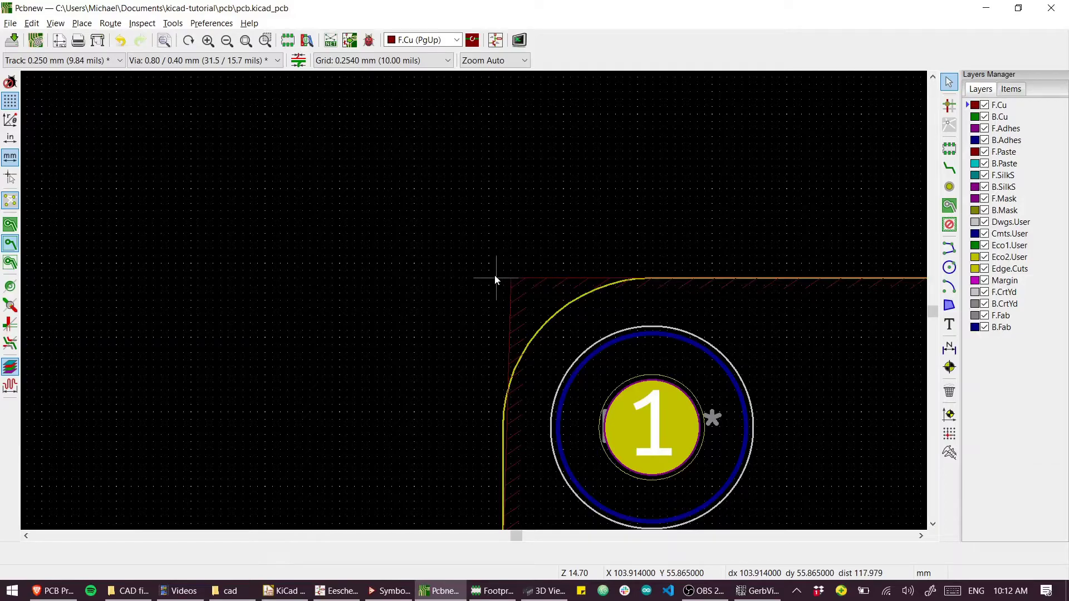
key(space)
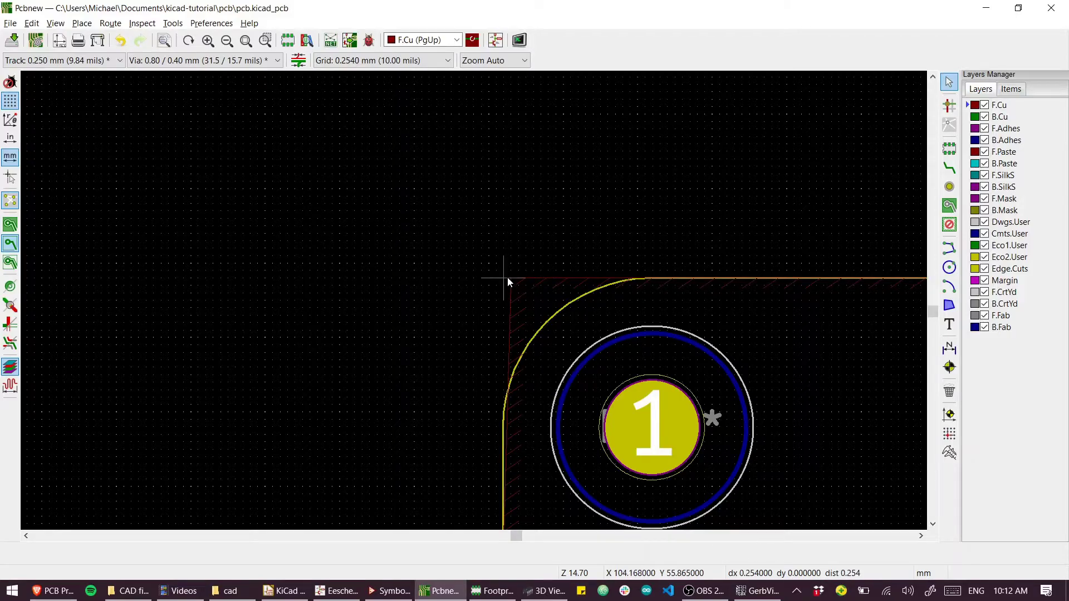
scroll(506, 276, down, 3)
scroll(676, 301, up, 3)
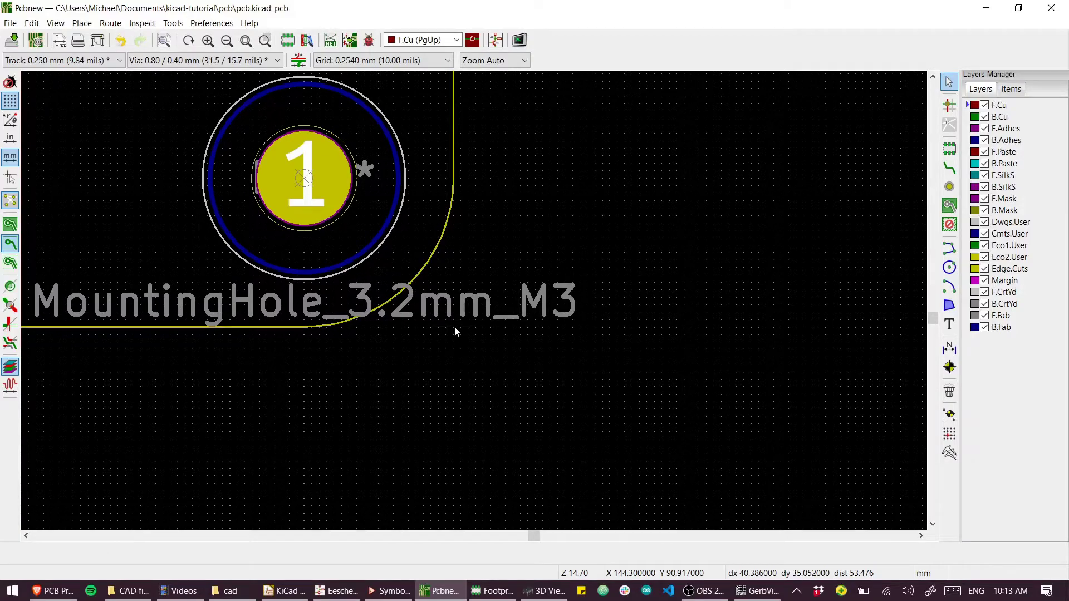
key(alt+Tab)
key(alt+Tab)
key(alt+Tab)
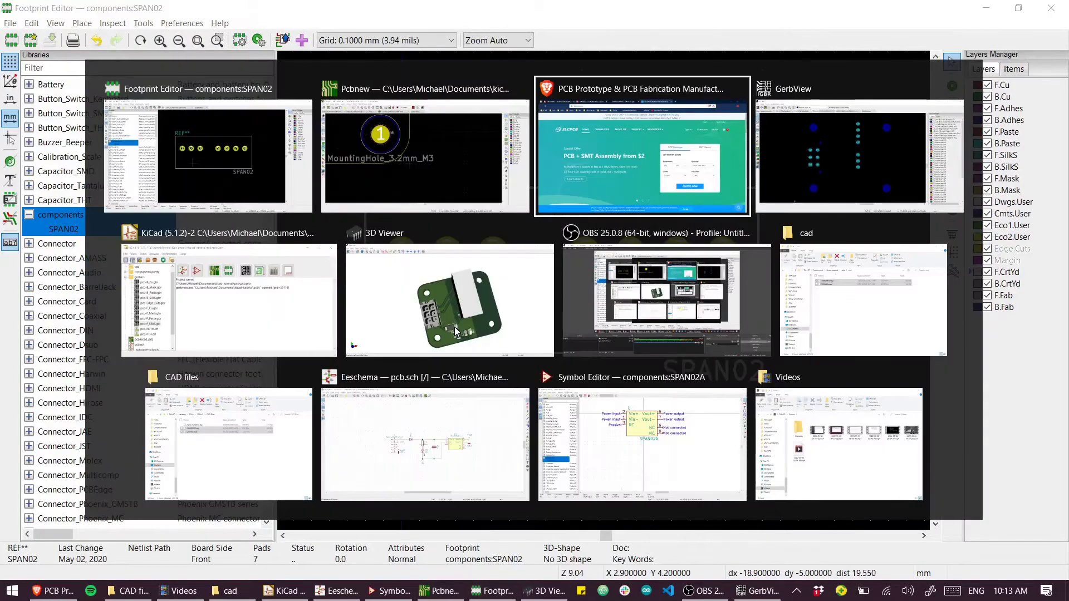
Step: Enter a 40 mm width and 35 mm height in the JLCPCB instant-quote dimensions
double_click(666, 338)
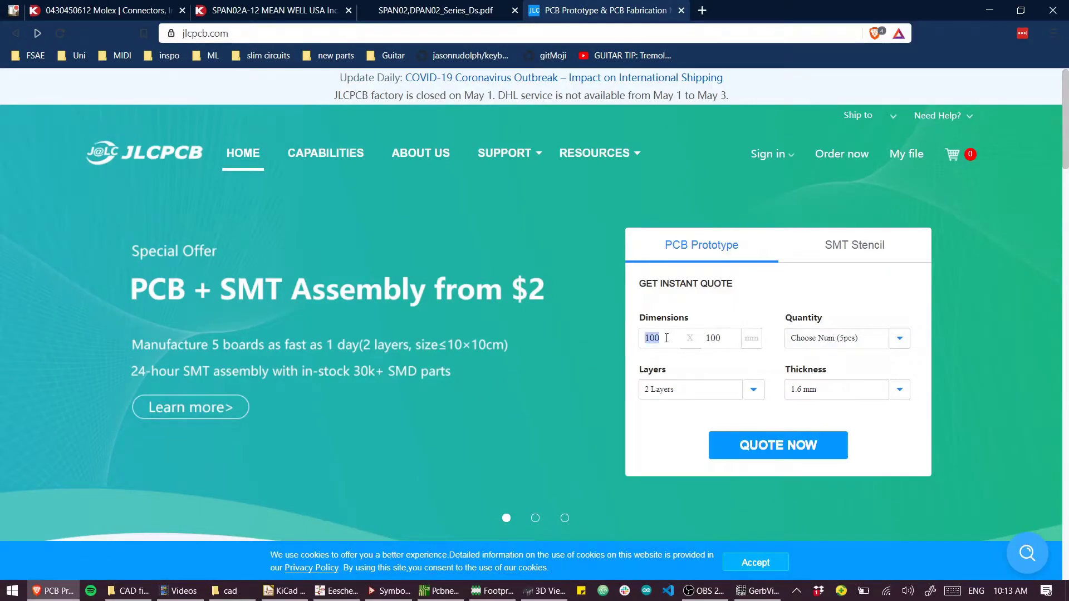
text(40)
key(Tab)
text(35)
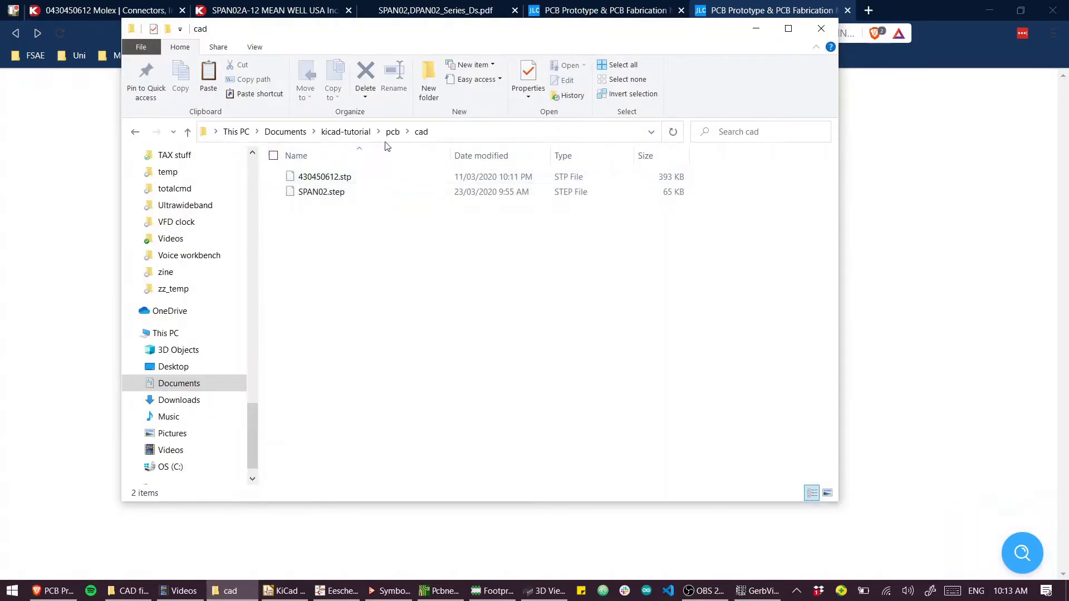
Step: Compress the gerbers folder into gerbers.zip in the pcb project folder
click(393, 134)
right_click(310, 206)
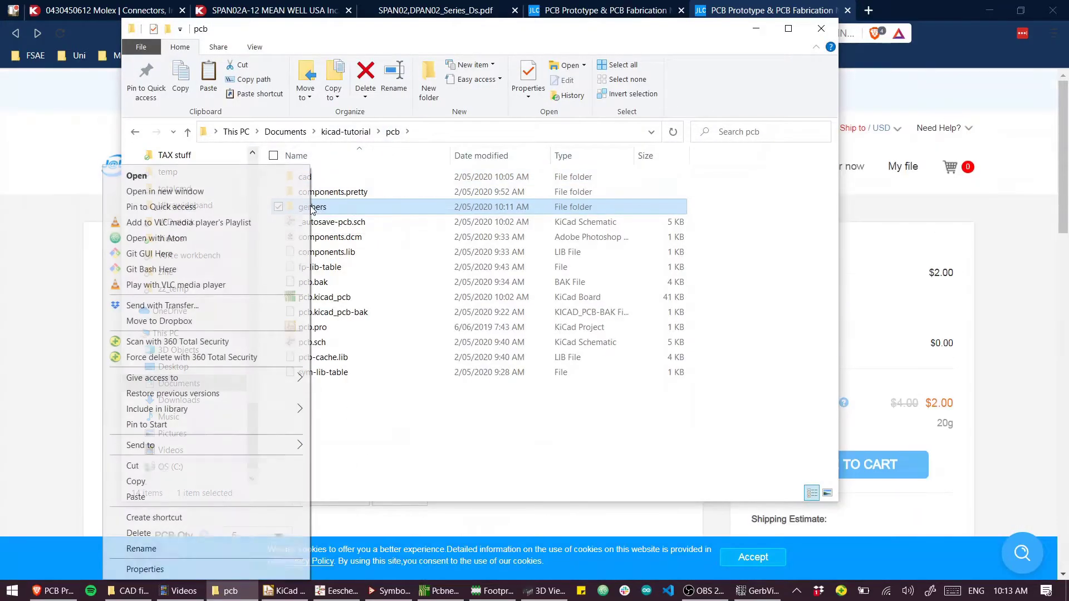
mouse_move(276, 448)
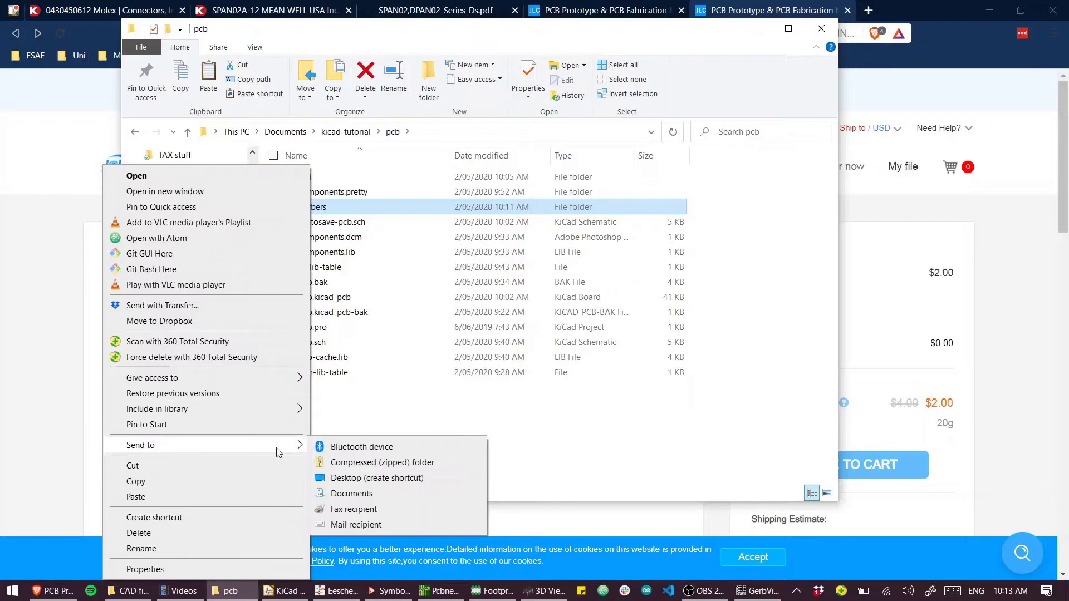
click(351, 463)
click(381, 452)
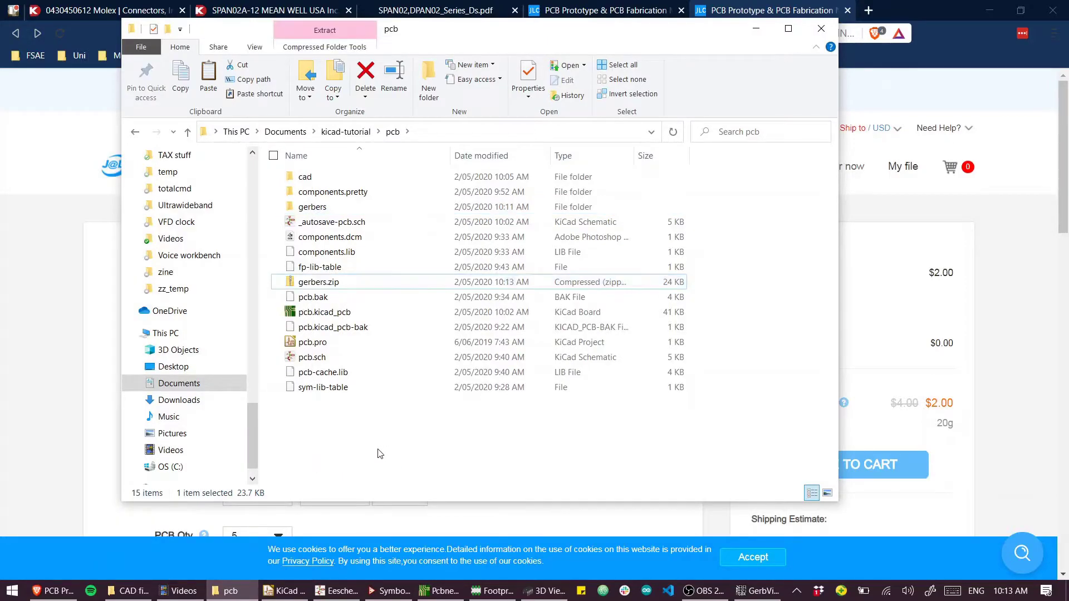
click(812, 415)
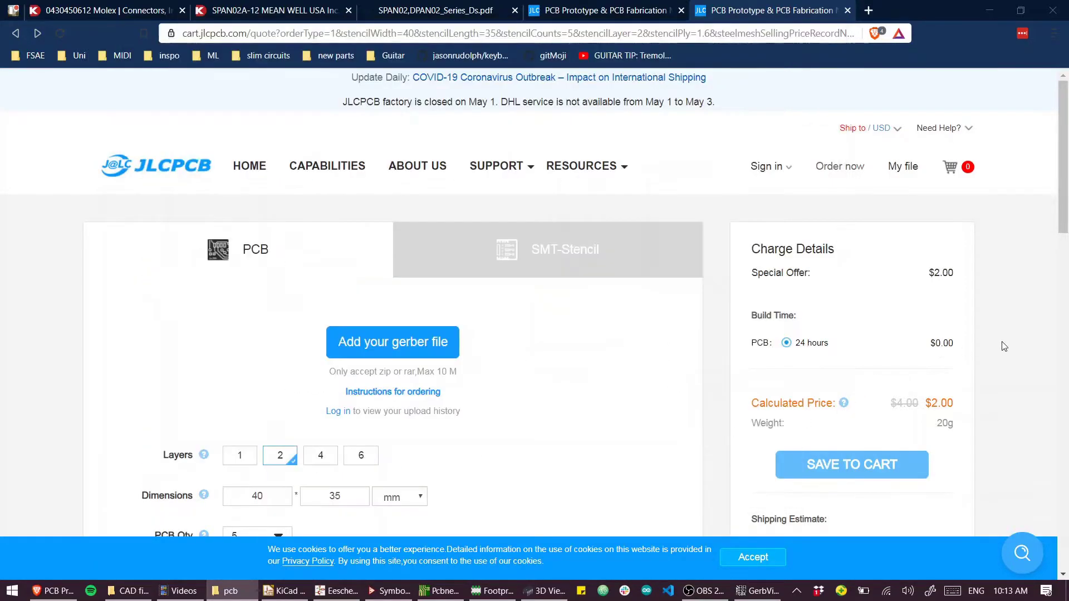
Step: Upload gerbers.zip from Documents > kicad-tutorial > pcb as the board's Gerber files
click(402, 349)
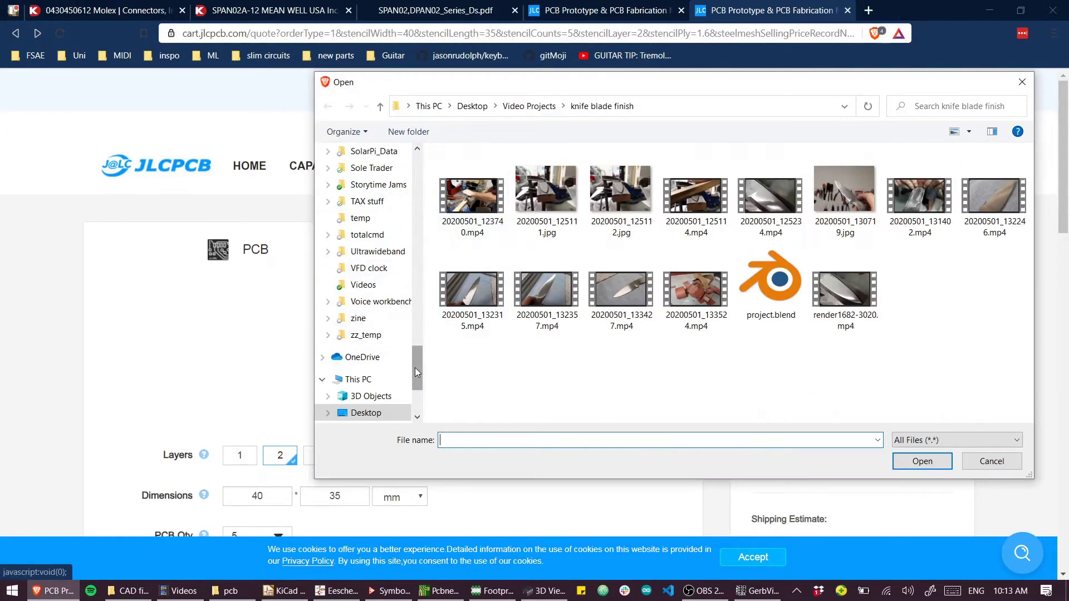
drag(417, 367, 428, 162)
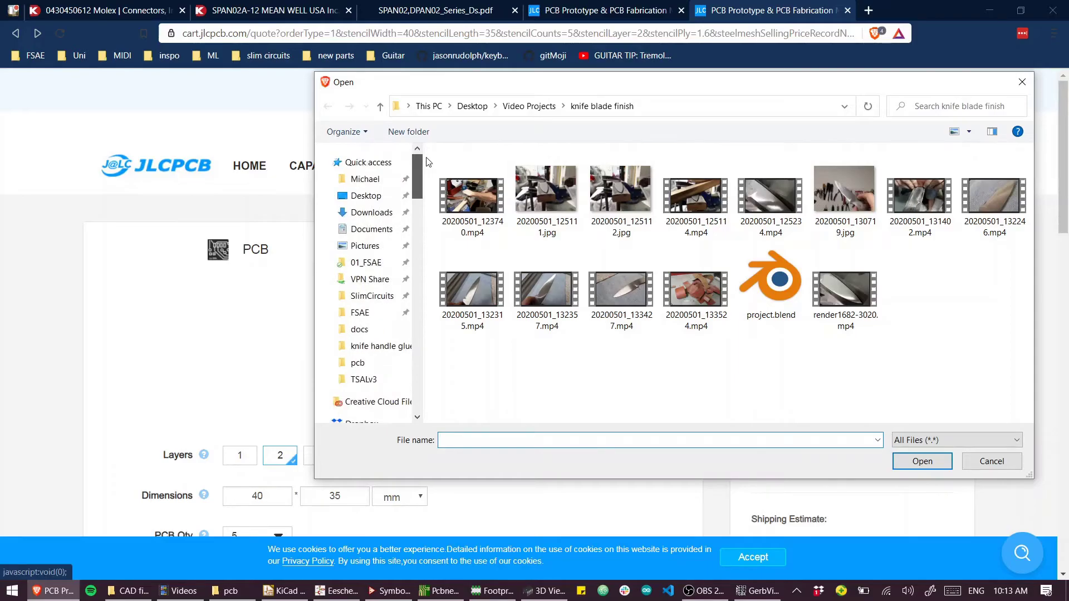
click(358, 362)
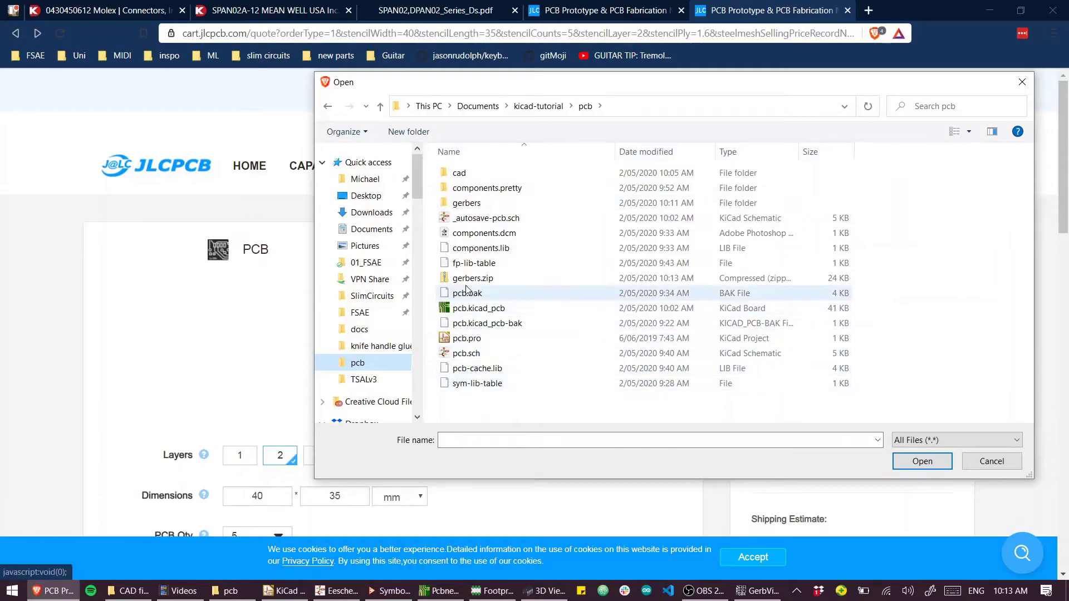
drag(473, 278, 282, 341)
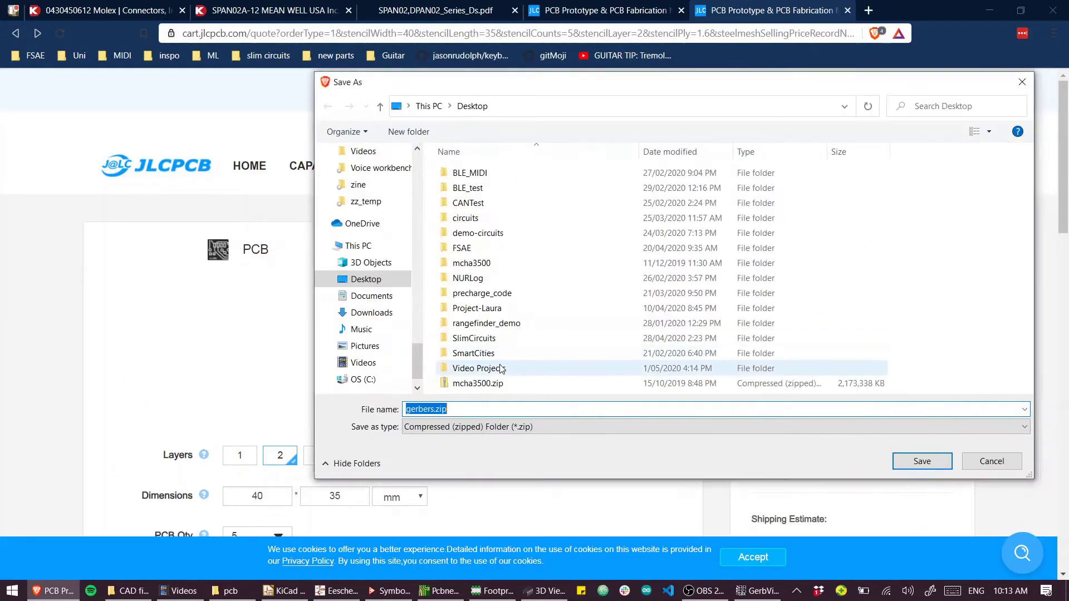
click(991, 460)
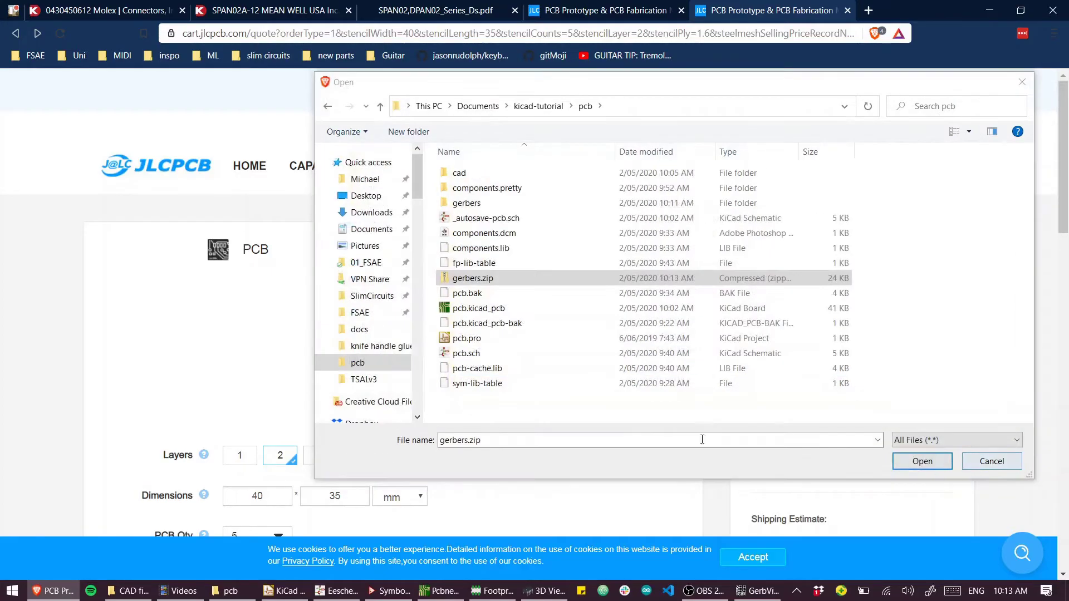
double_click(473, 278)
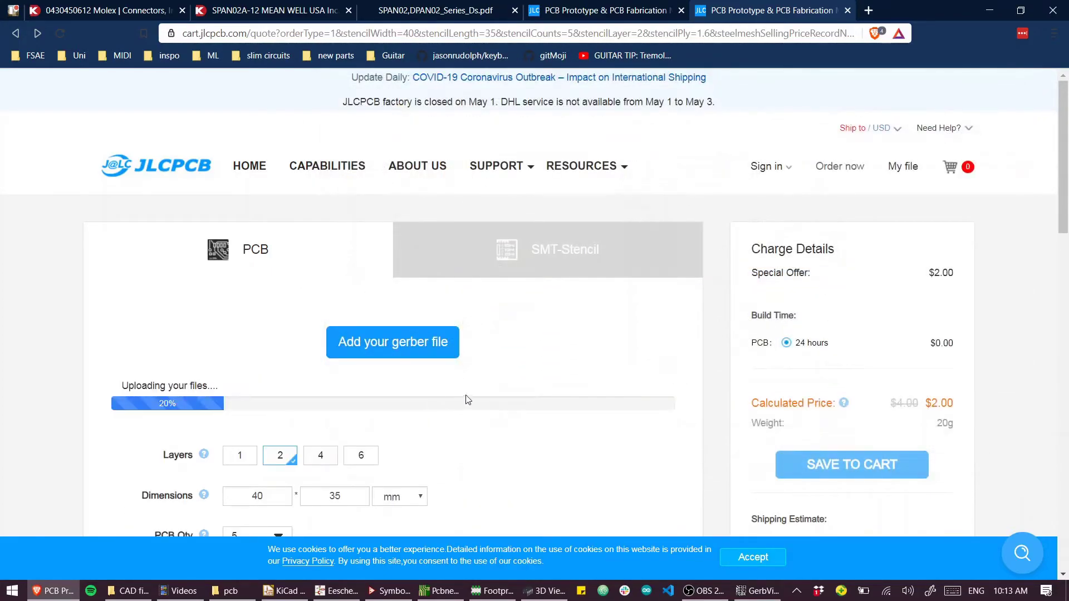
Step: Scroll through the JLCPCB PCB options while the Gerber upload finishes processing
scroll(469, 399, down, 1)
scroll(470, 399, down, 2)
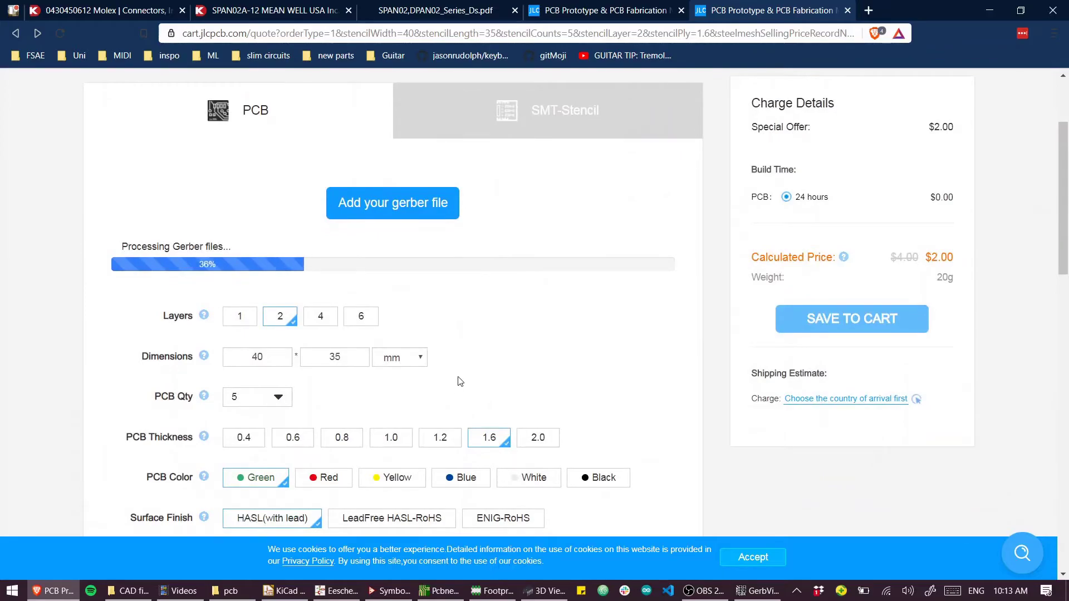
scroll(449, 370, down, 1)
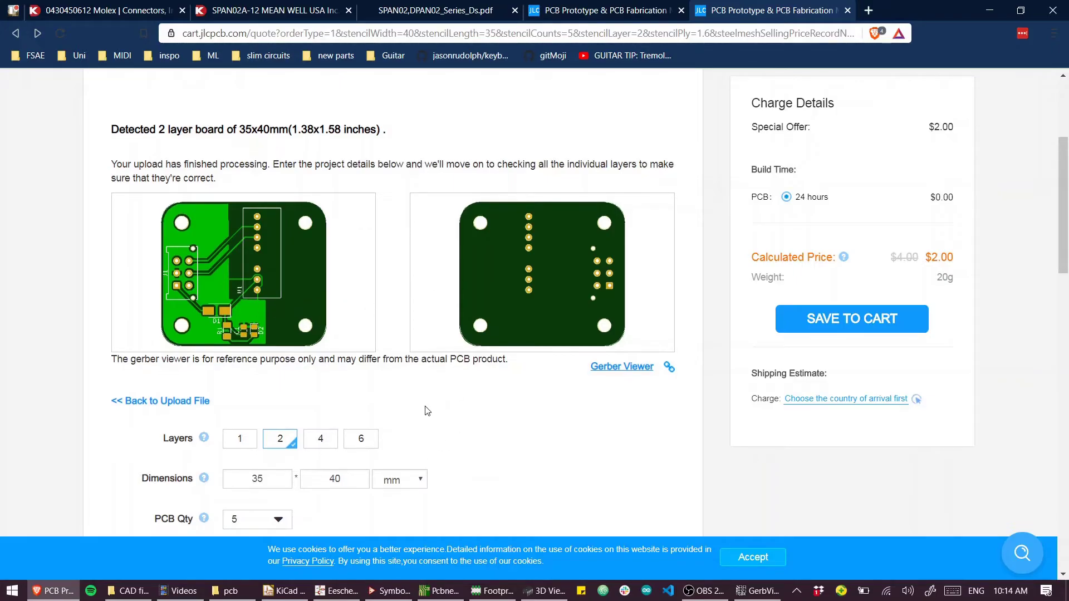
scroll(427, 411, down, 1)
scroll(428, 411, down, 2)
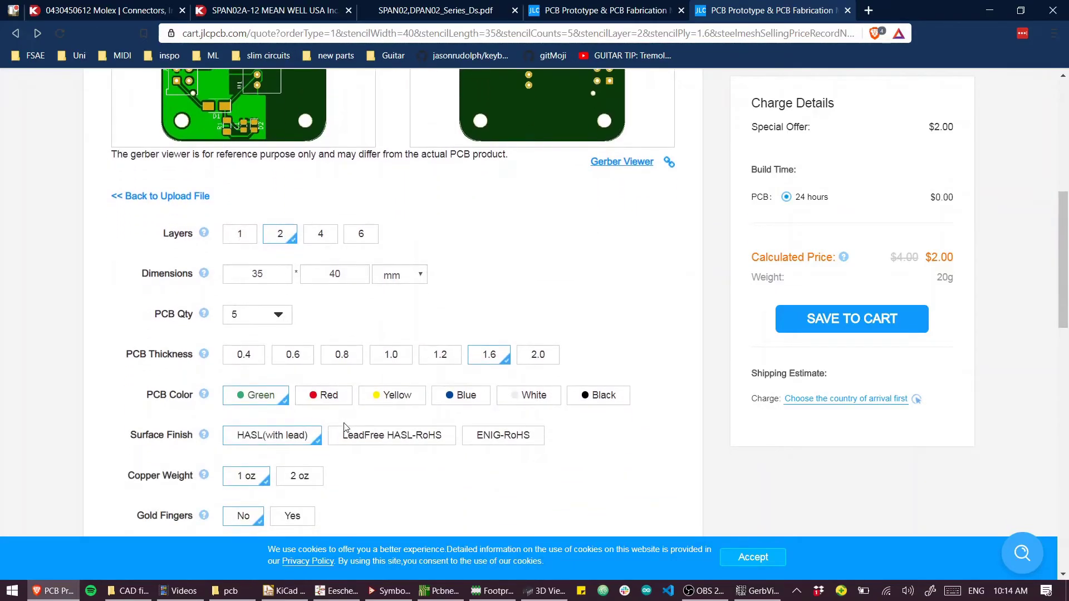
scroll(374, 421, down, 1)
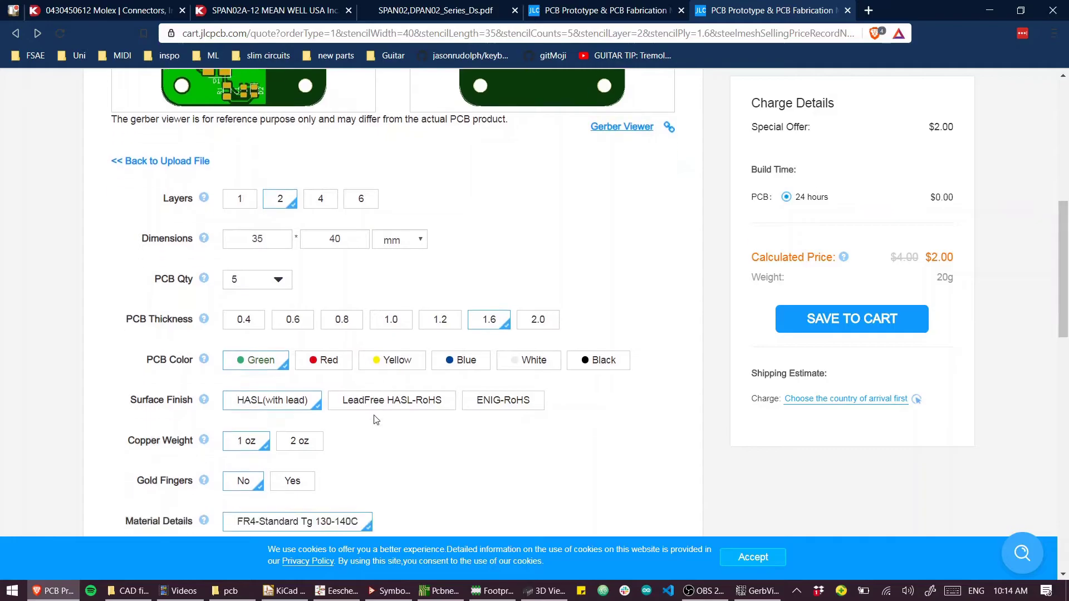
scroll(376, 420, down, 4)
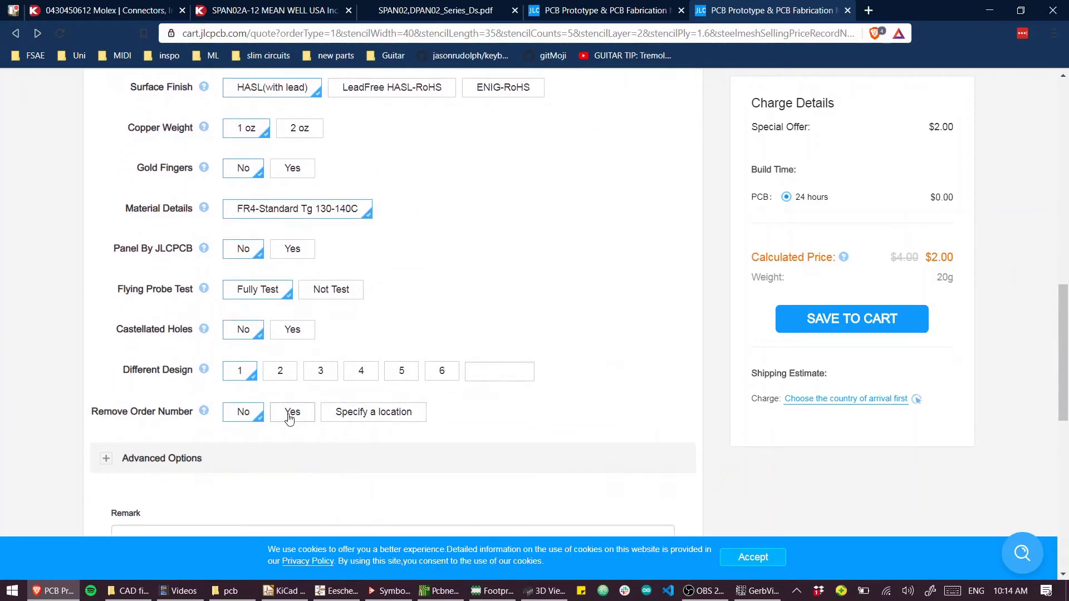
scroll(289, 418, up, 6)
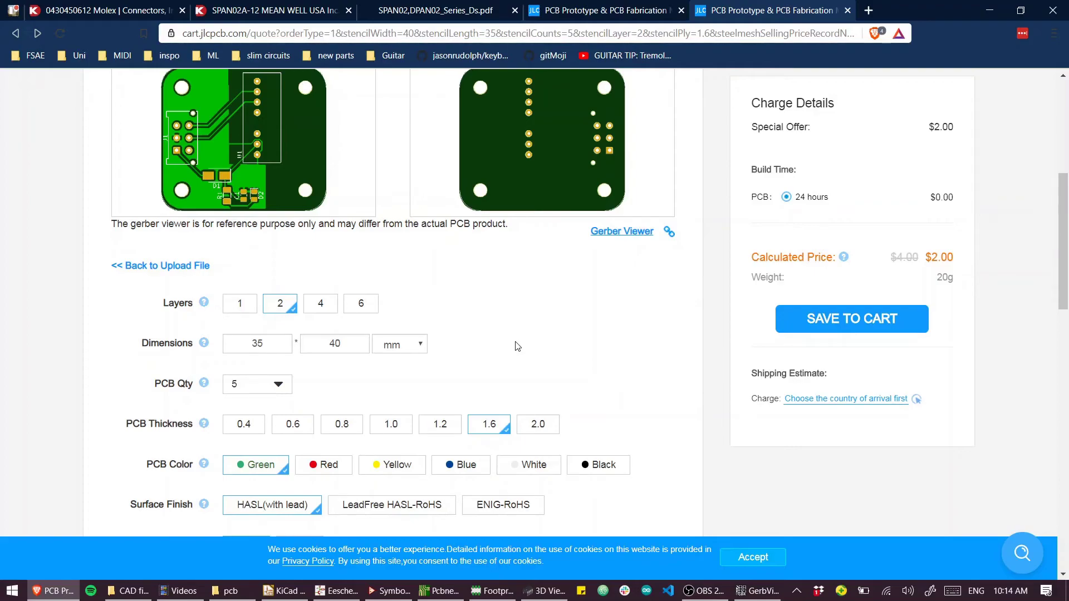
Step: Switch back to the Pcbnew window showing the routed board with its four mounting holes
key(alt+Tab)
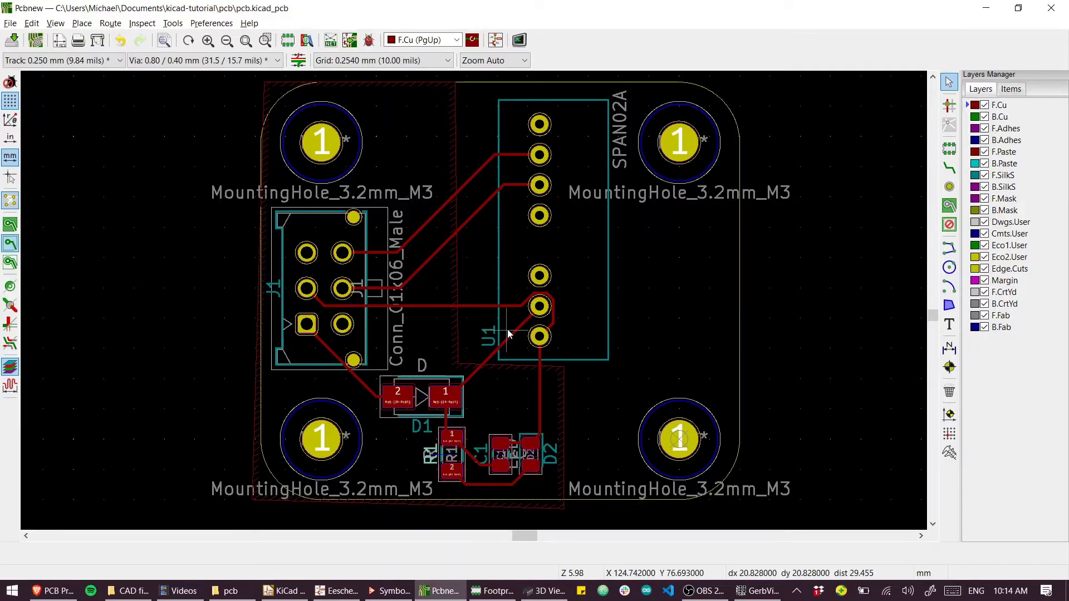